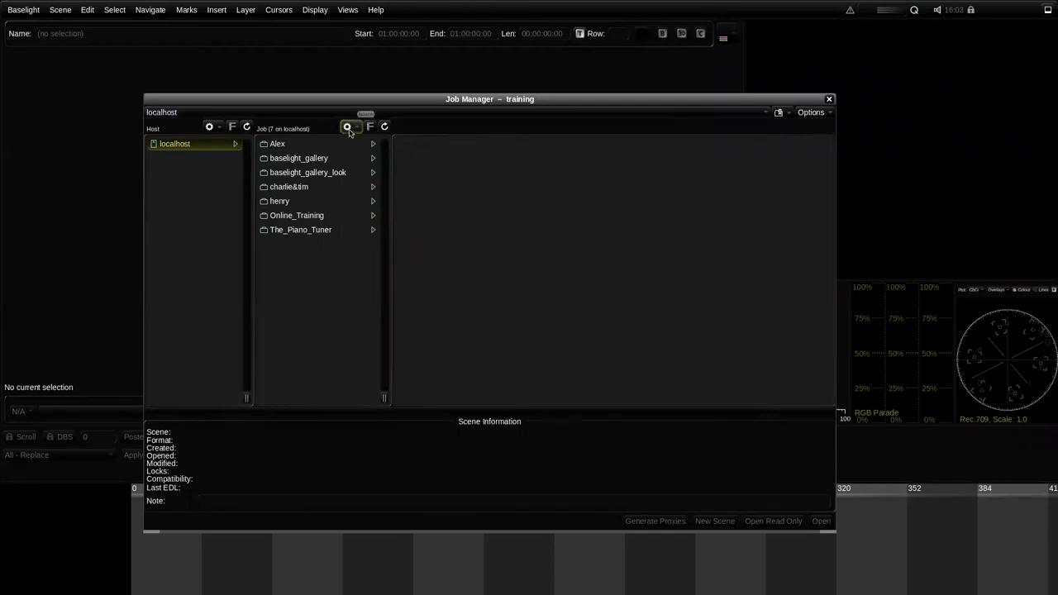
Create a new job named "Bob's movie" on localhost.
left_click(348, 127)
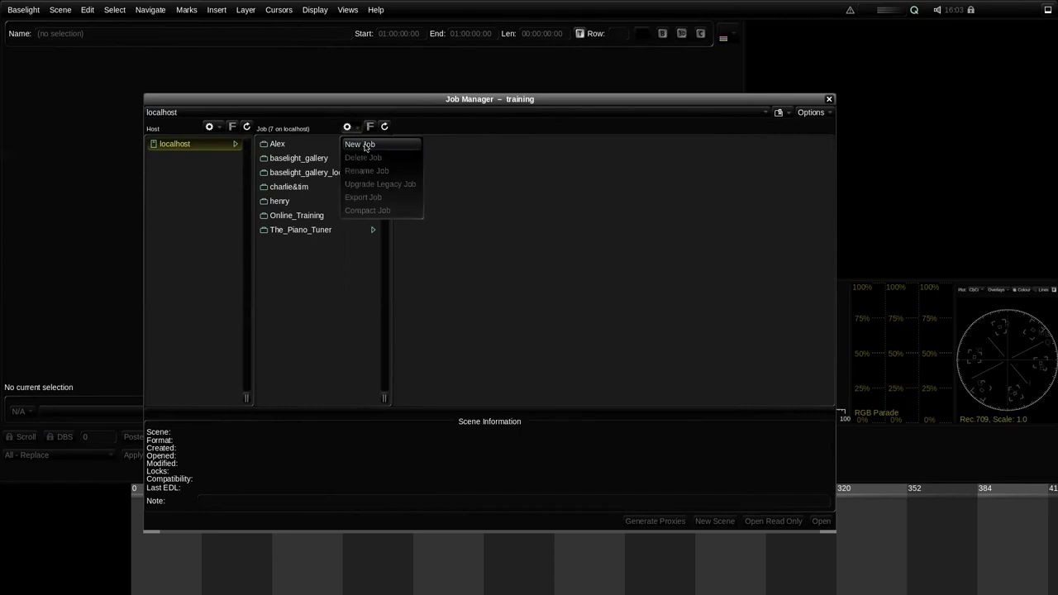
left_click(377, 147)
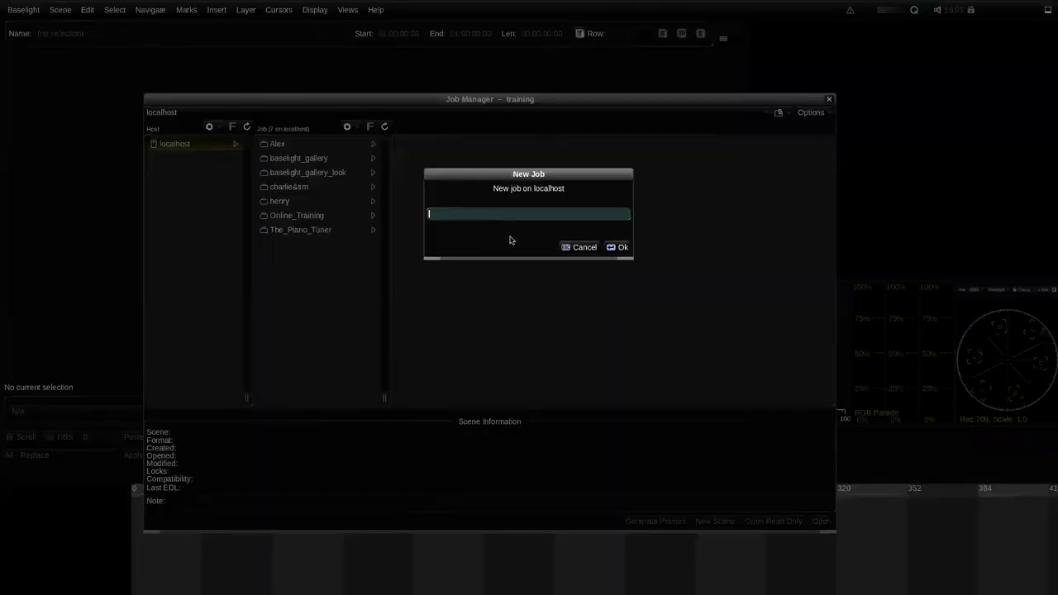
type("Bob's movie")
key("Return")
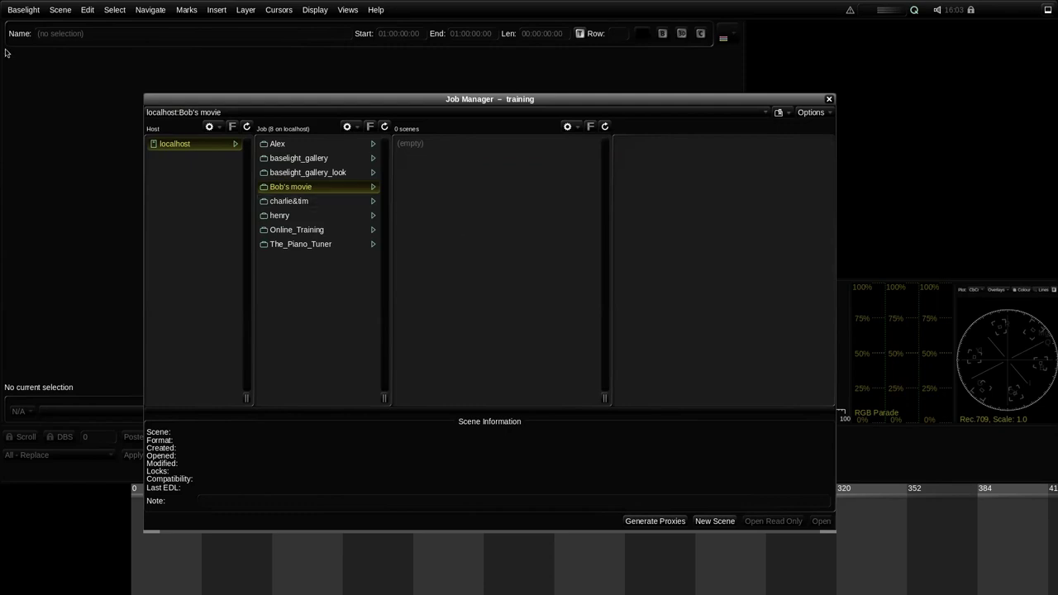
Open the Setups window, hide its editor and look through the list of available setups.
left_click(31, 13)
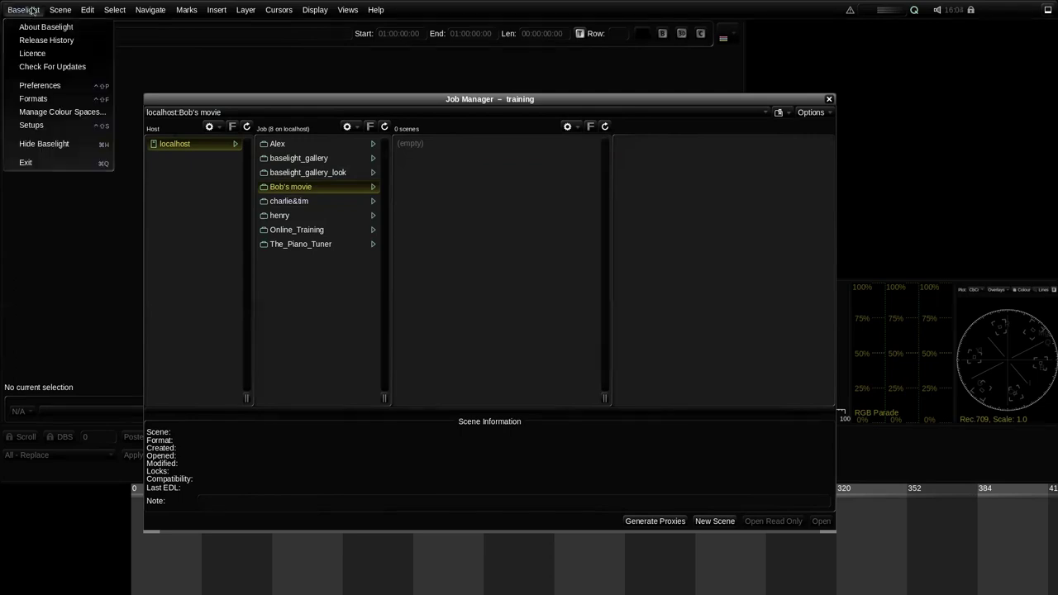
left_click(51, 126)
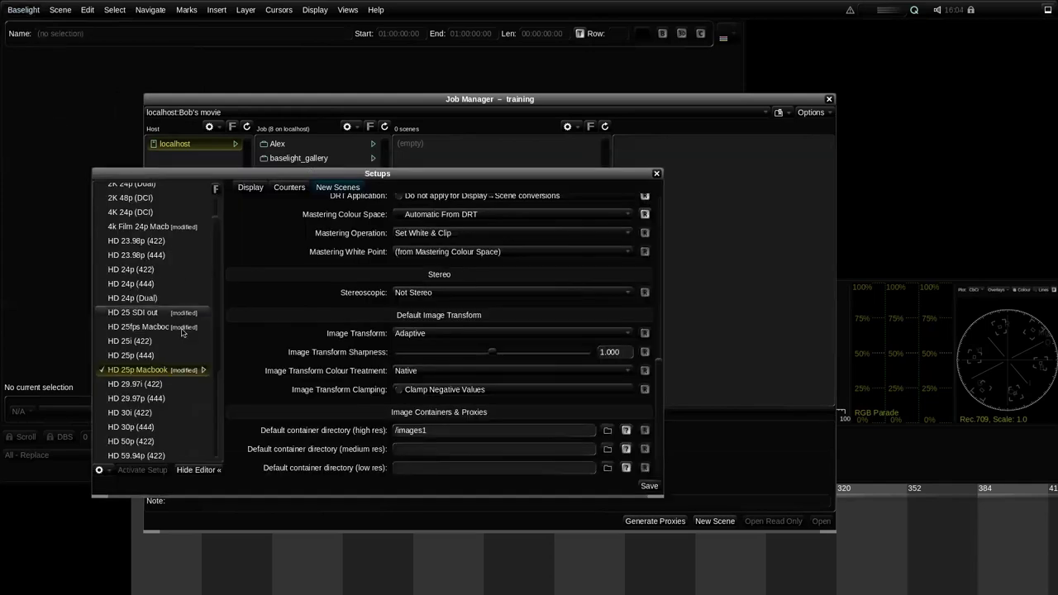
left_click(197, 470)
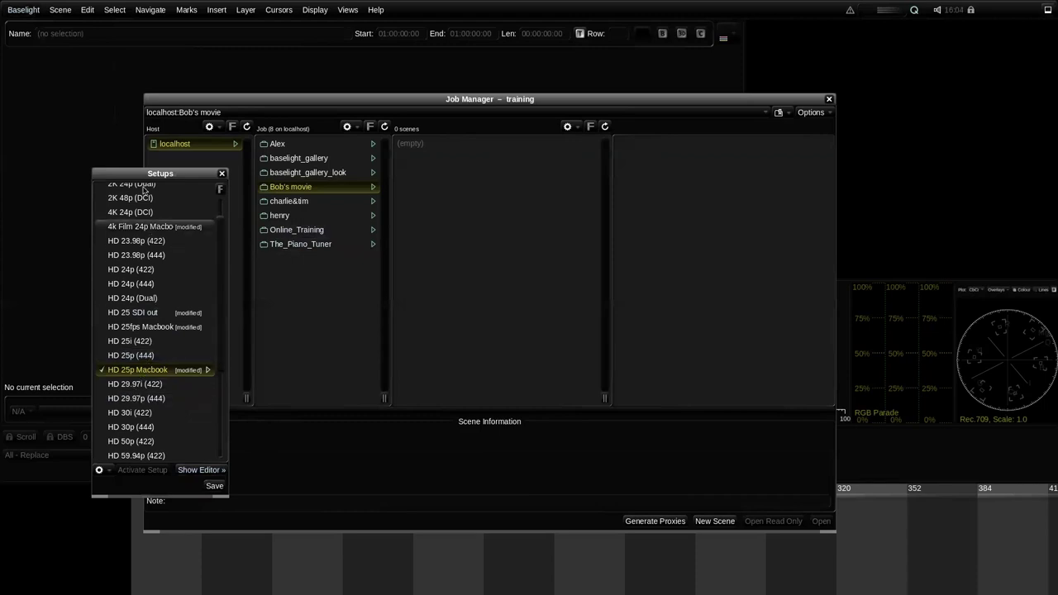
scroll(145, 240, "up", 3)
scroll(138, 252, "down", 2)
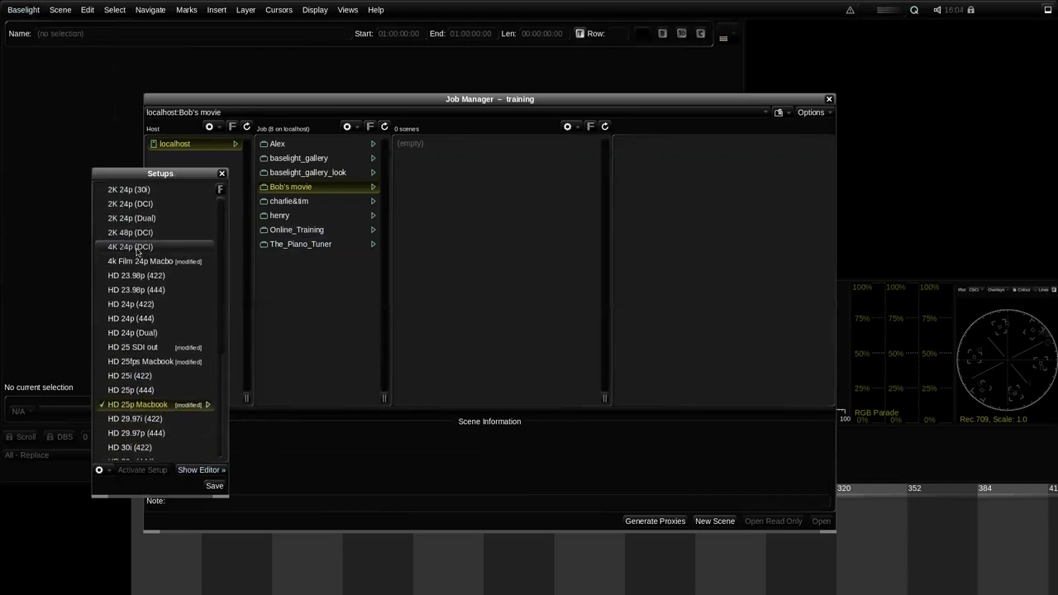
scroll(138, 253, "down", 2)
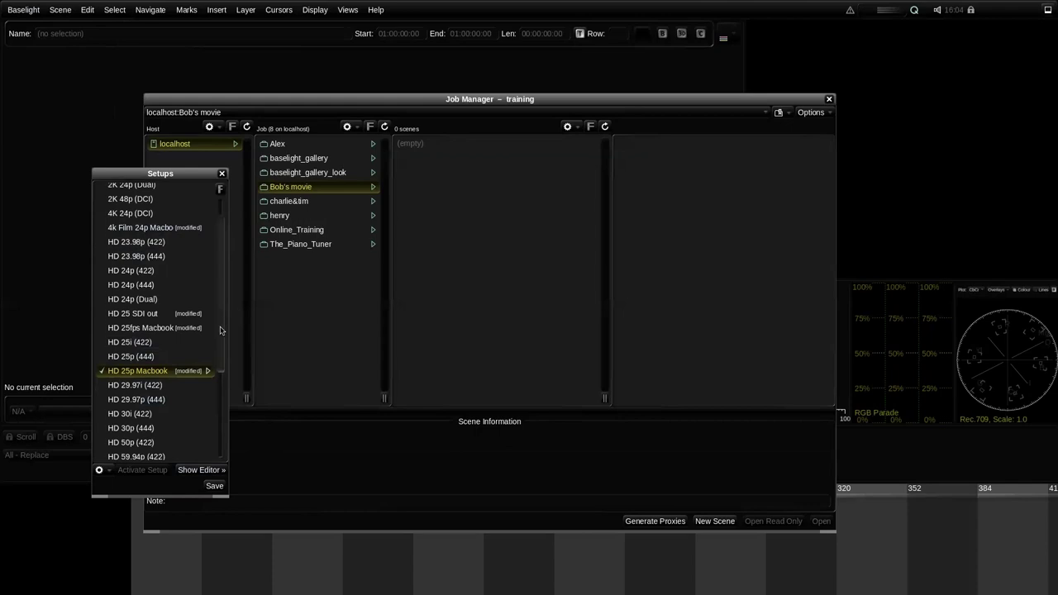
scroll(220, 330, "up", 2)
scroll(223, 339, "down", 5)
scroll(230, 354, "up", 3)
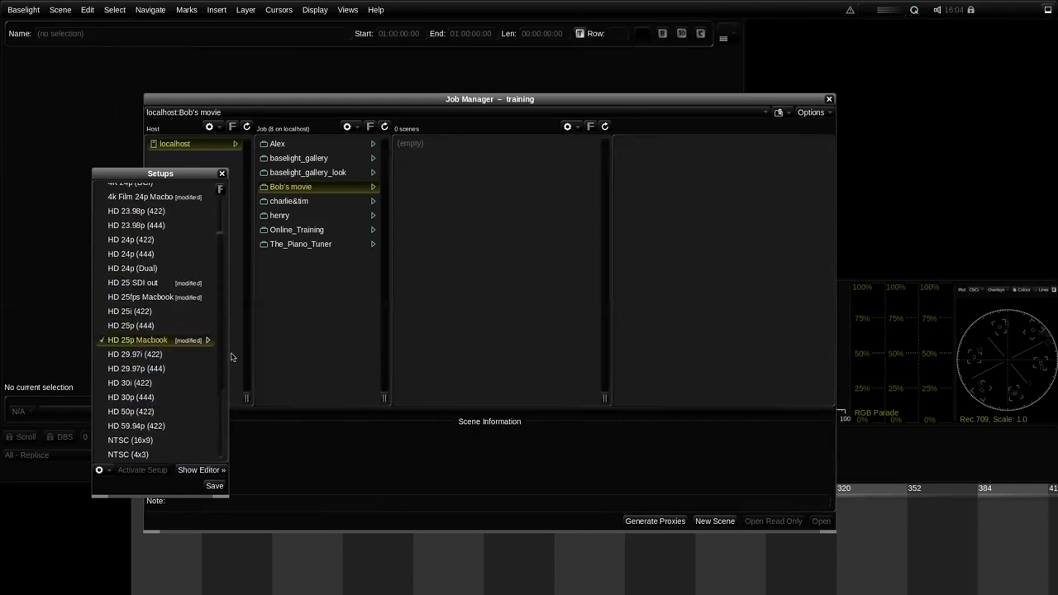
scroll(232, 358, "up", 1)
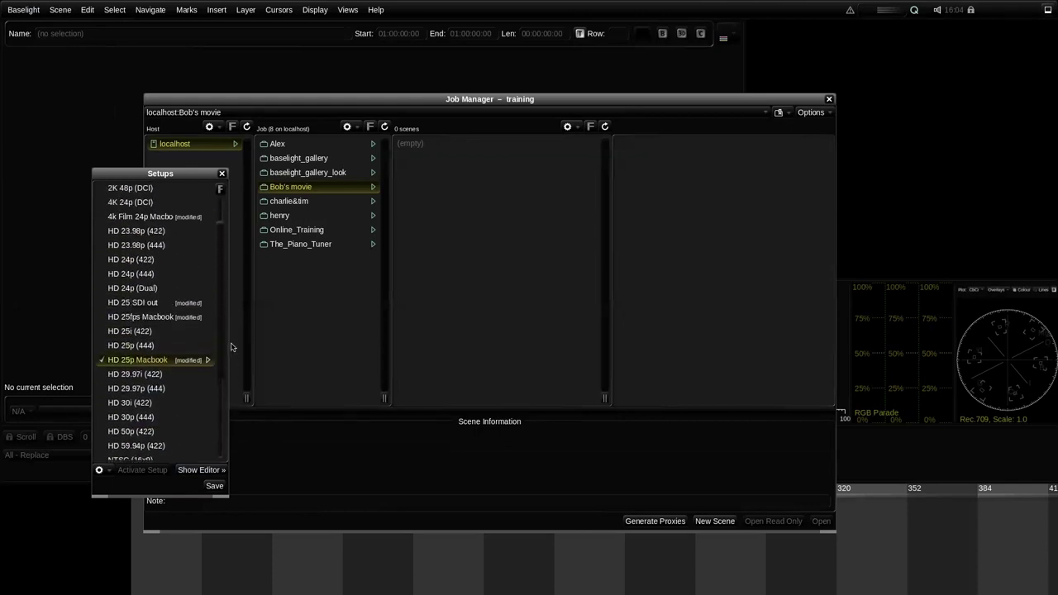
Check which management actions are offered for the HD 25p (444) setup, and reselect the HD 25p Macbook setup.
left_click(145, 348)
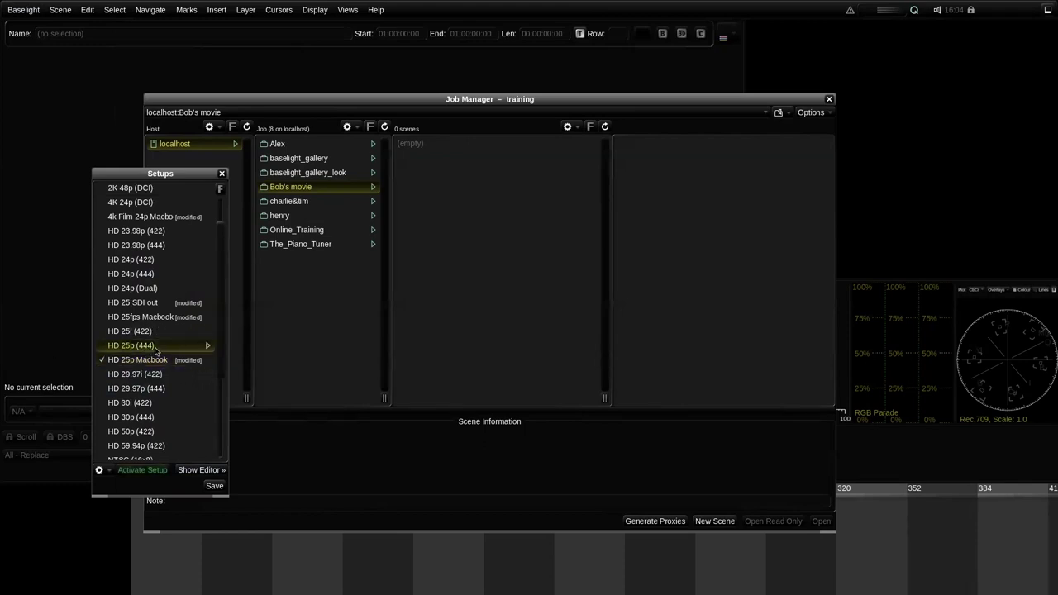
left_click(100, 470)
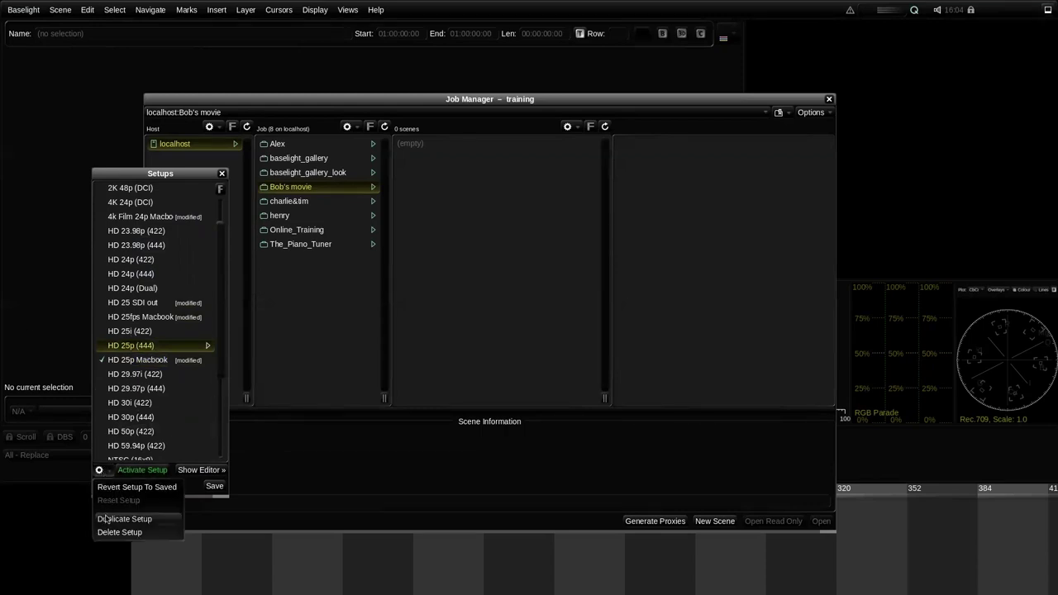
left_click(102, 468)
left_click(162, 362)
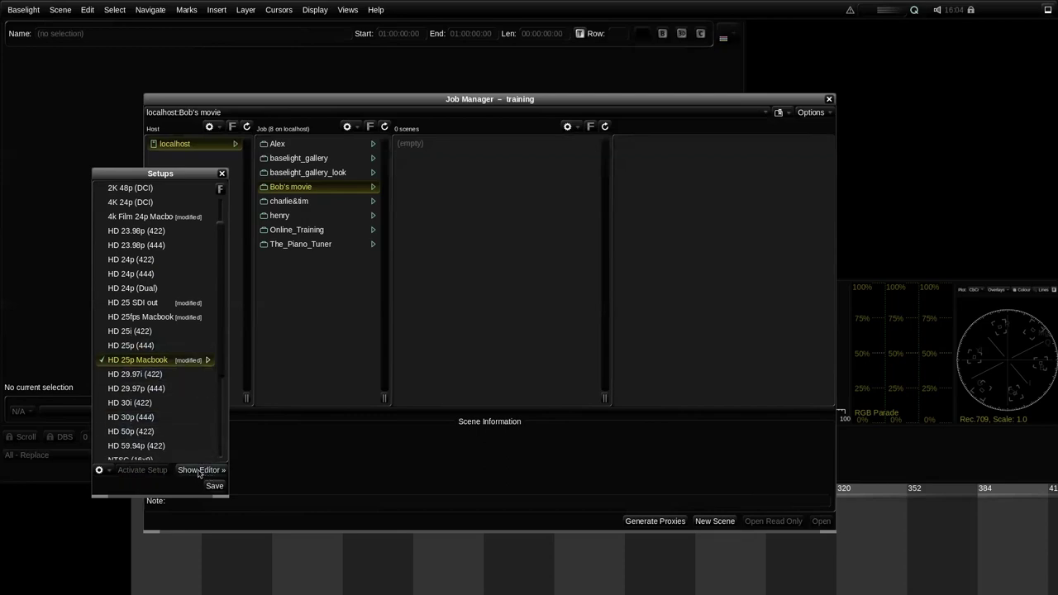
Show the setup editor and review HD 25p Macbook's display and new-scene settings, comparing the working format and frame rate with the 4k Film 24p setup.
left_click(198, 471)
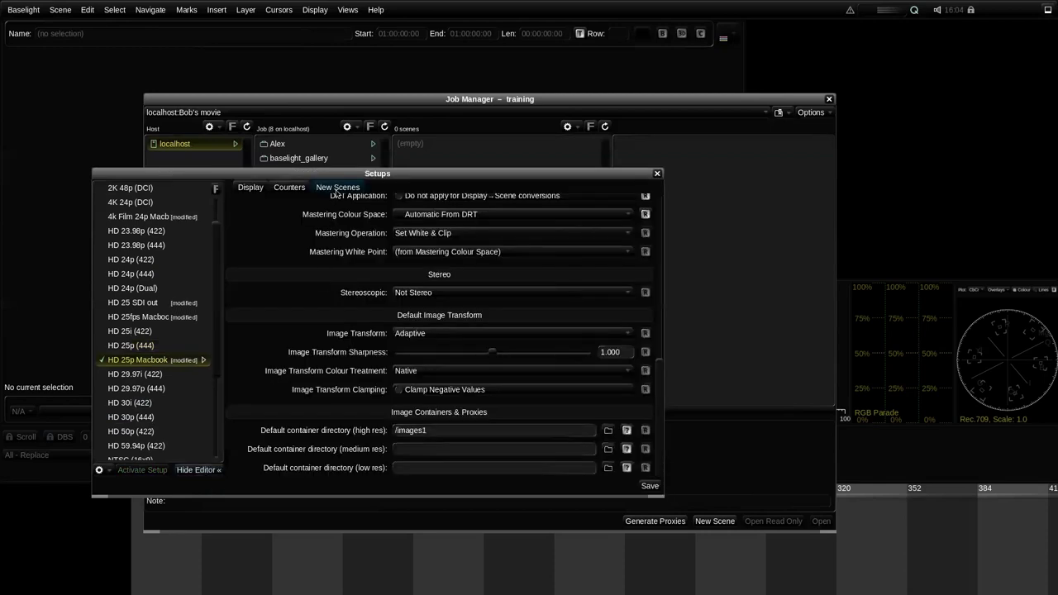
left_click_drag(297, 174, 310, 136)
scroll(461, 299, "up", 10)
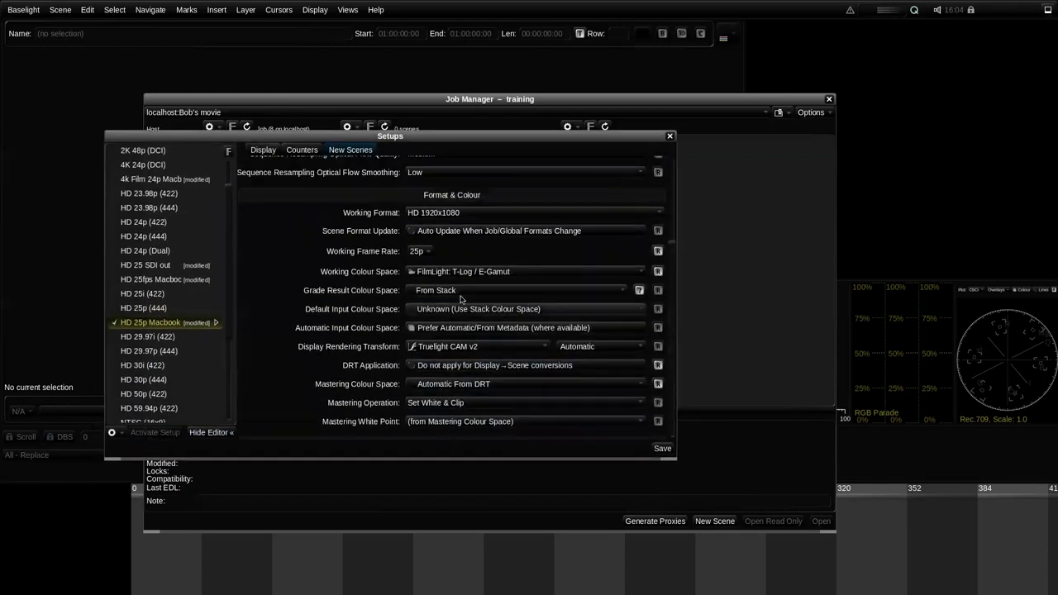
scroll(461, 299, "down", 3)
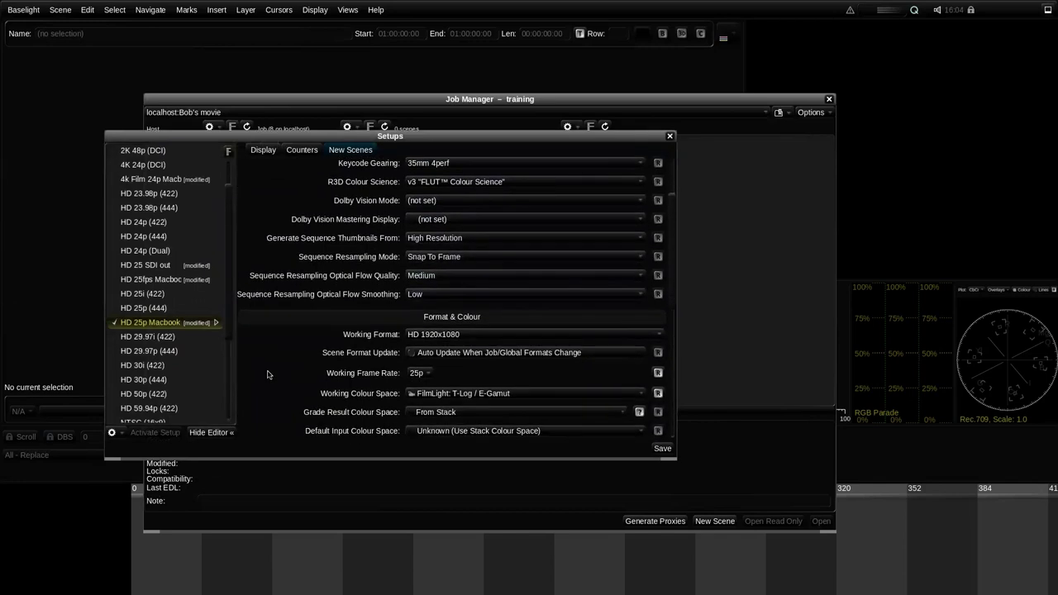
left_click(264, 151)
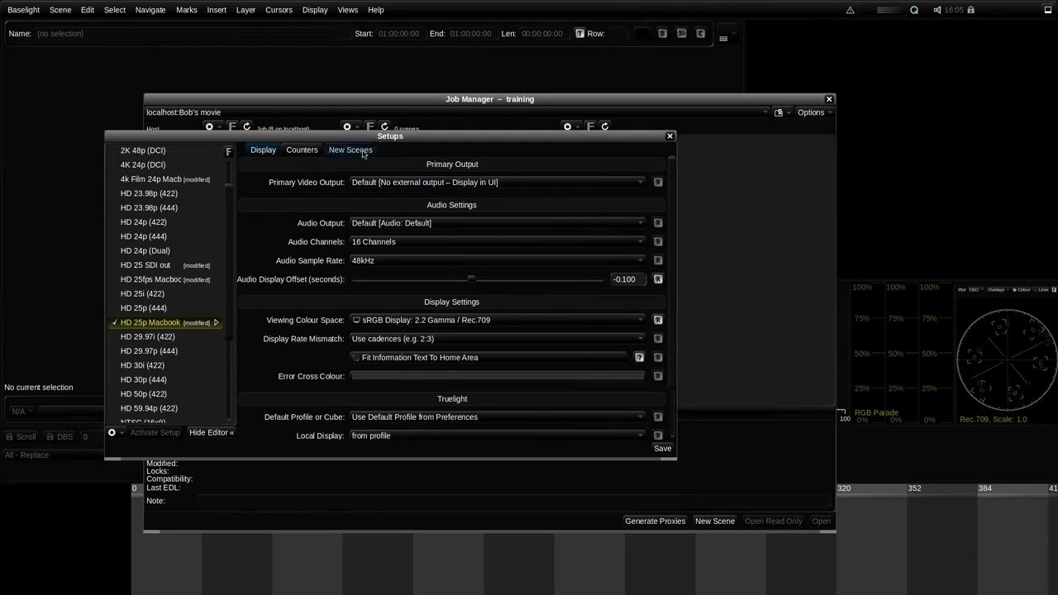
left_click(363, 153)
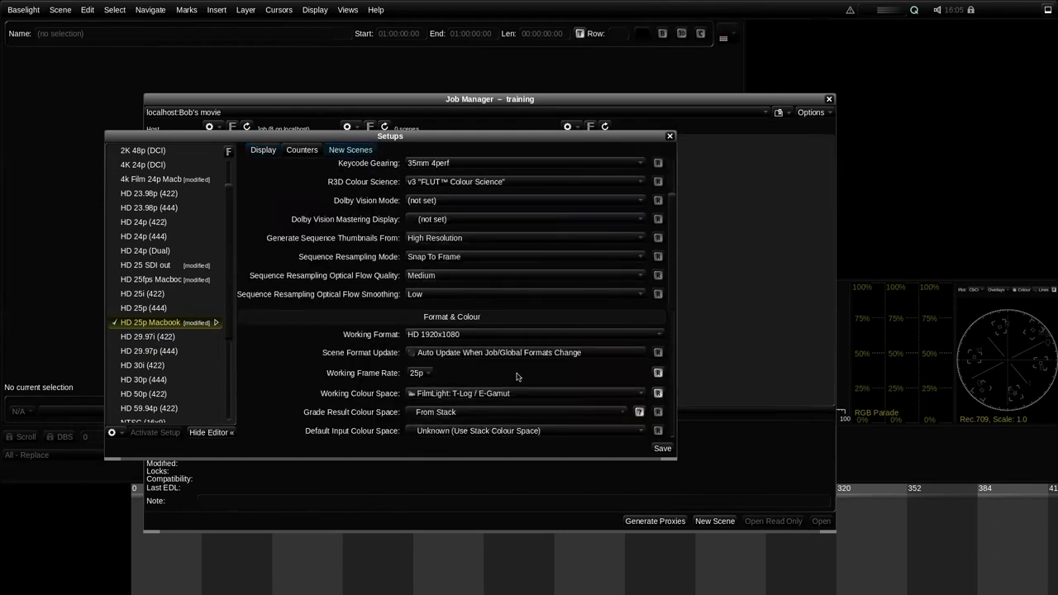
scroll(538, 373, "down", 2)
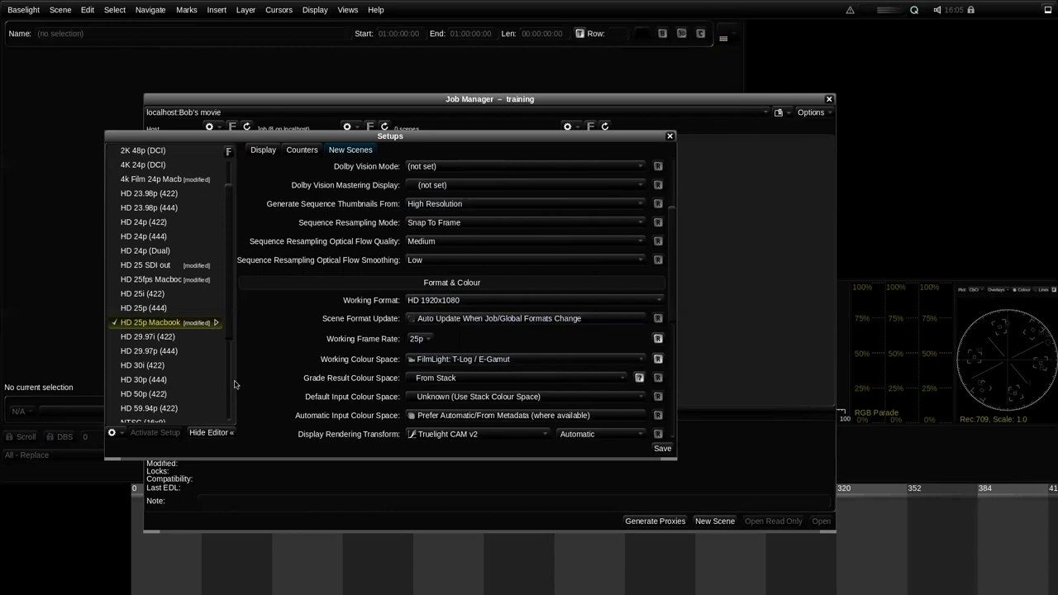
left_click(182, 181)
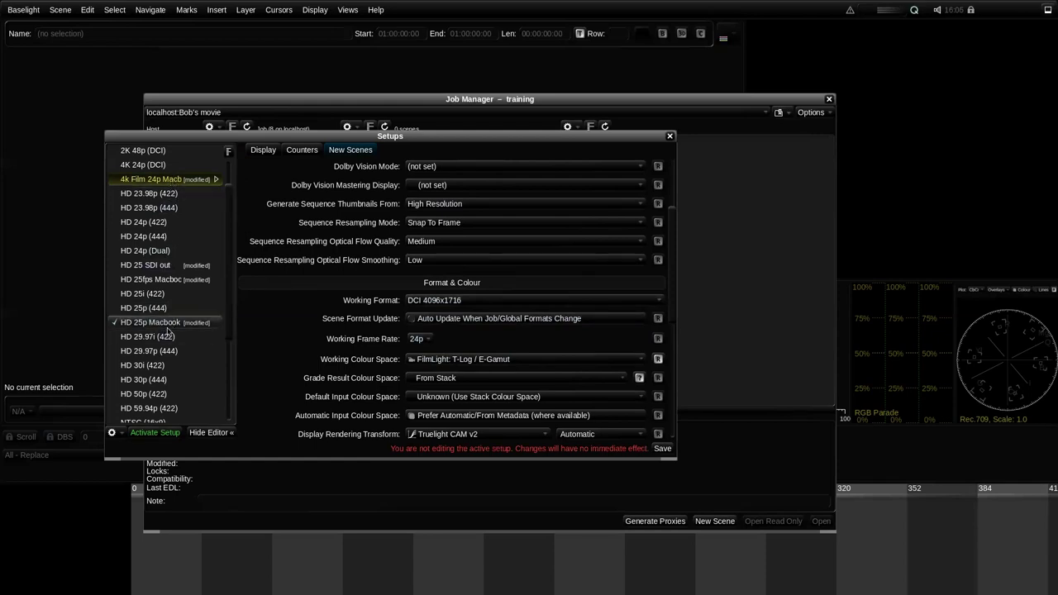
left_click(153, 322)
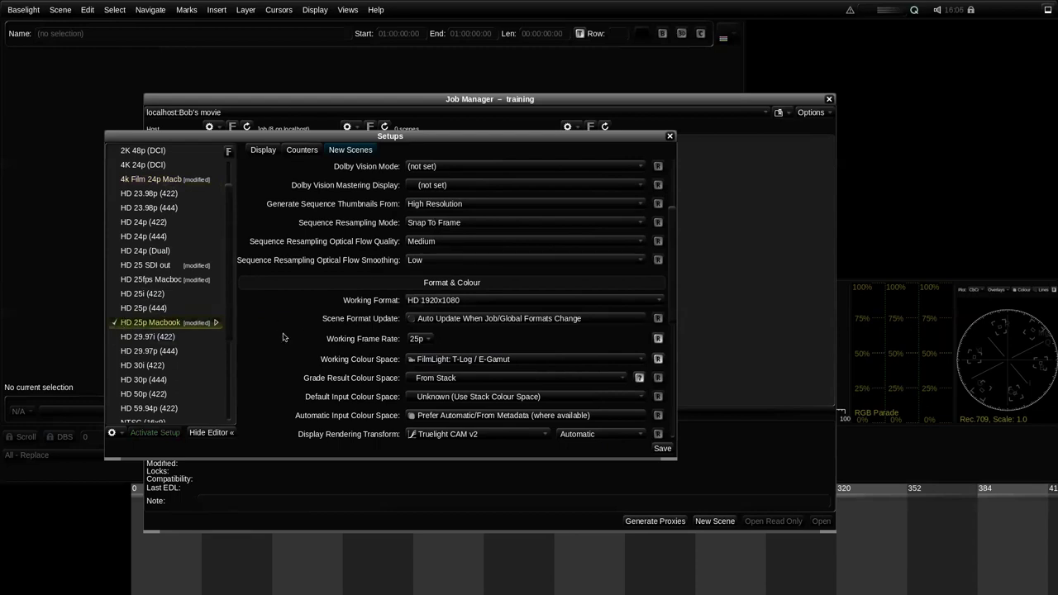
Set the HD 25p Macbook setup's default high-res container directory for new scenes to /Volumes/RAID6/media.
scroll(281, 338, "down", 5)
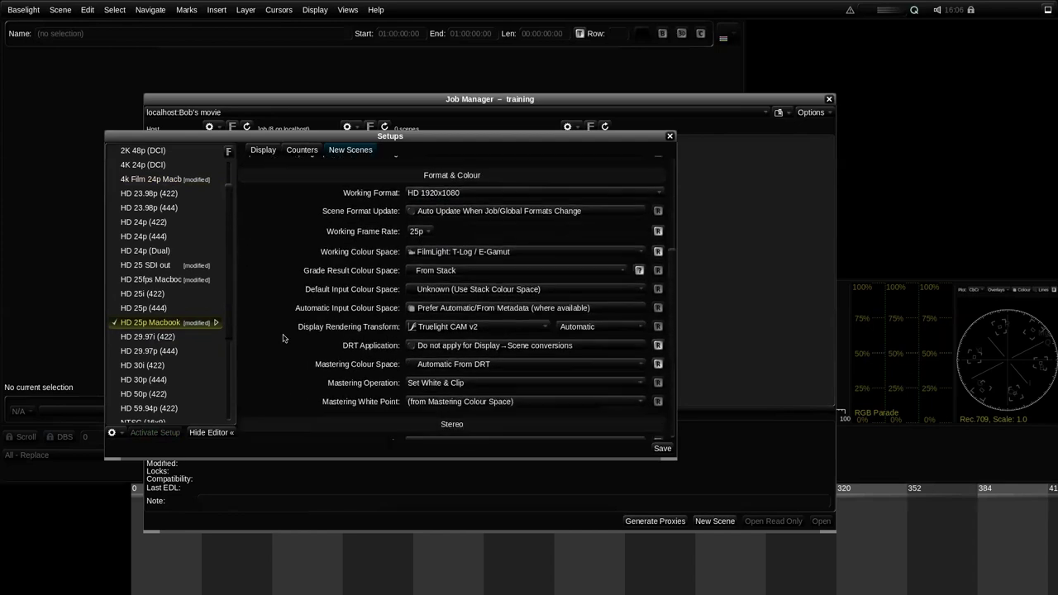
scroll(287, 342, "down", 3)
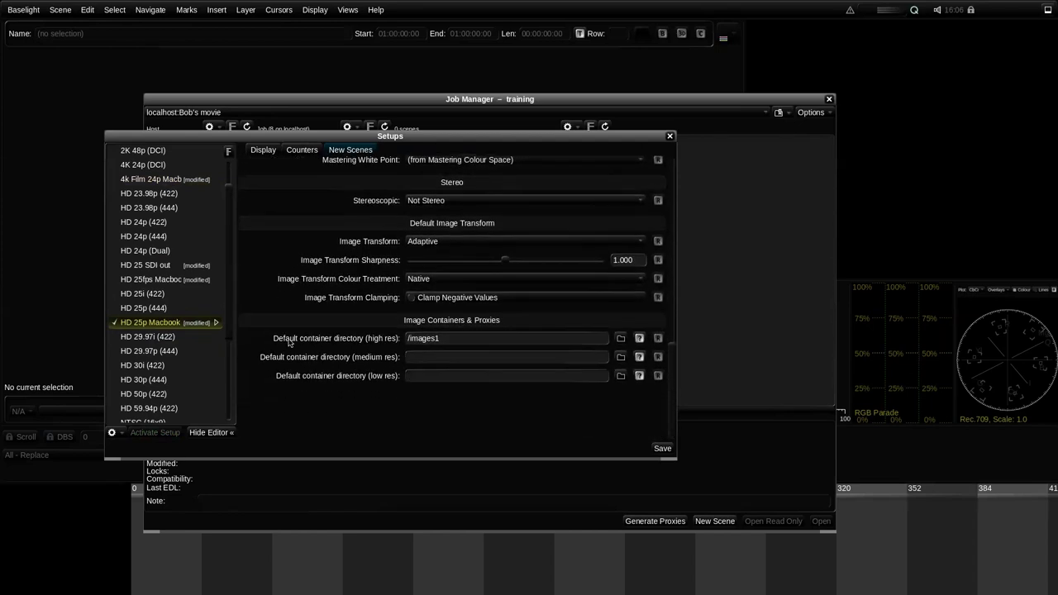
scroll(397, 364, "up", 2)
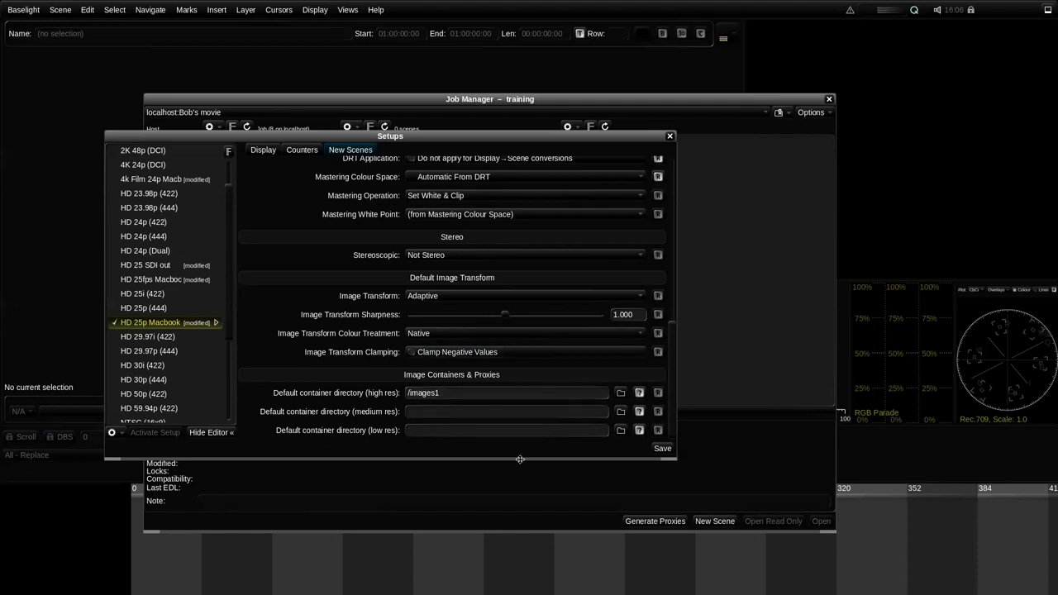
left_click(620, 395)
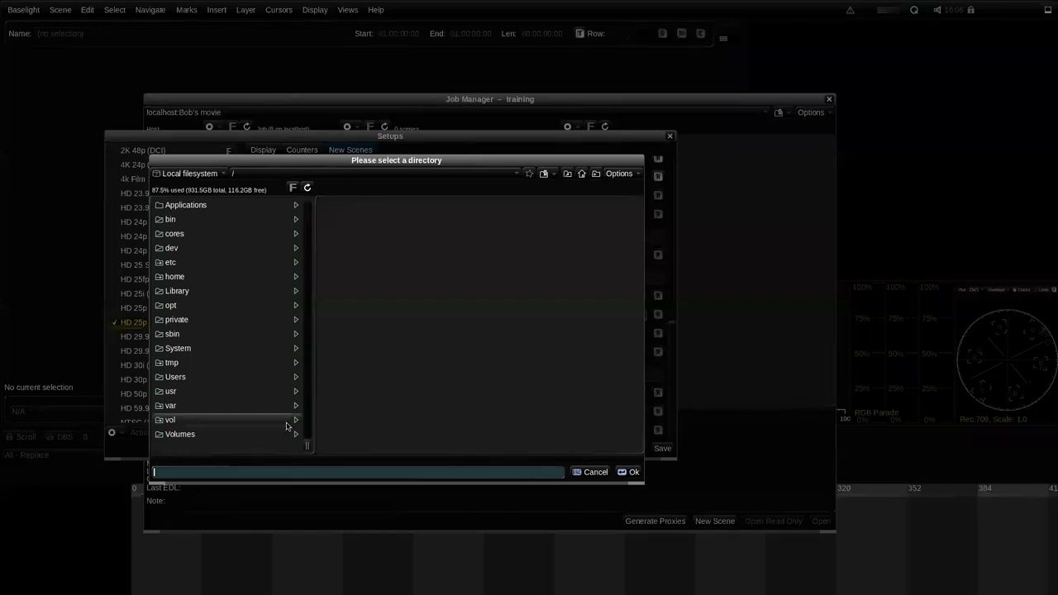
left_click(207, 435)
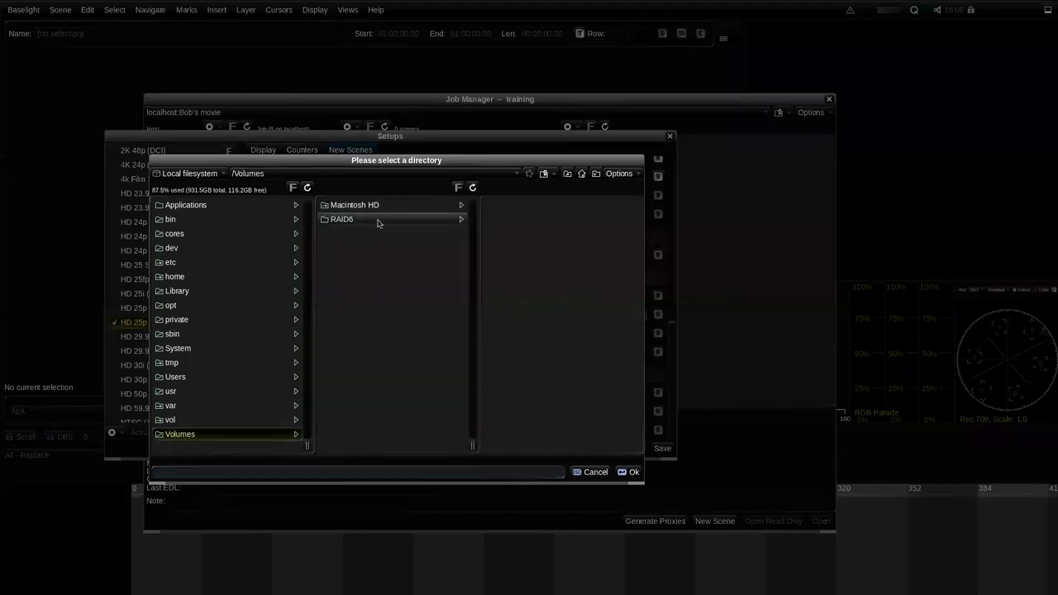
double_click(378, 221)
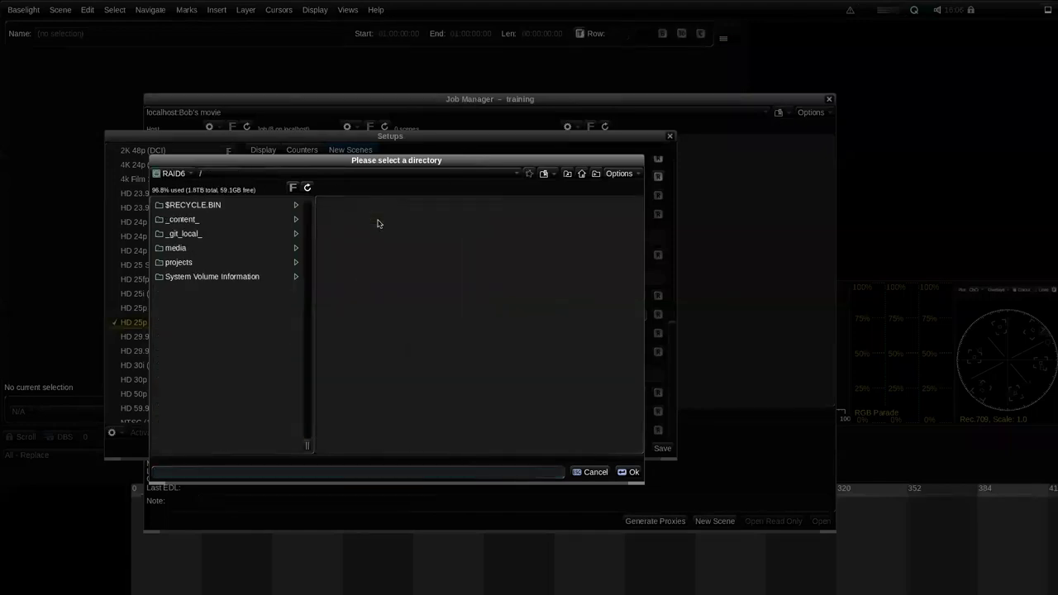
left_click(203, 249)
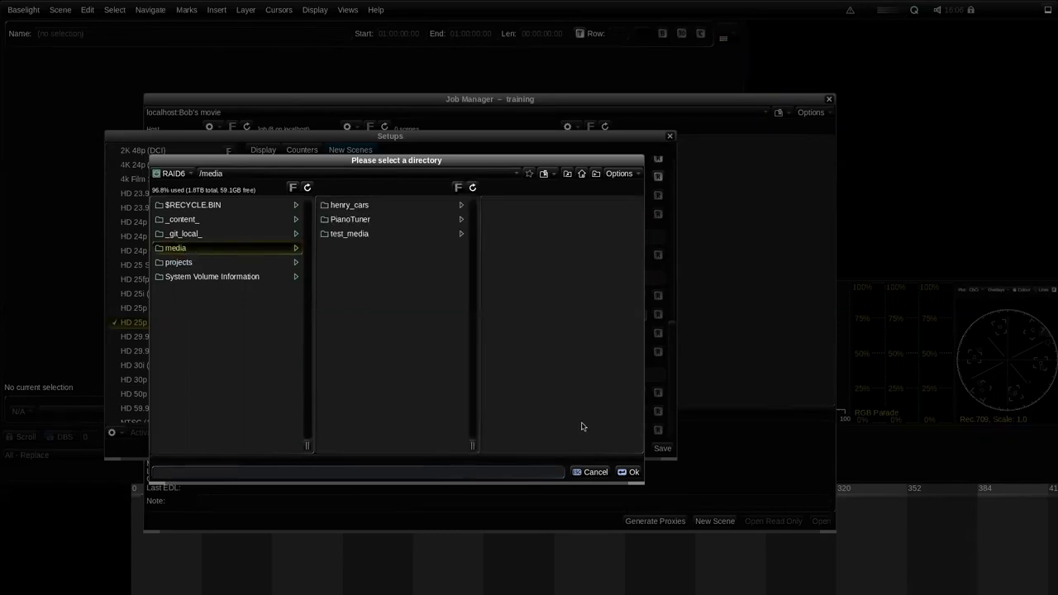
left_click(630, 472)
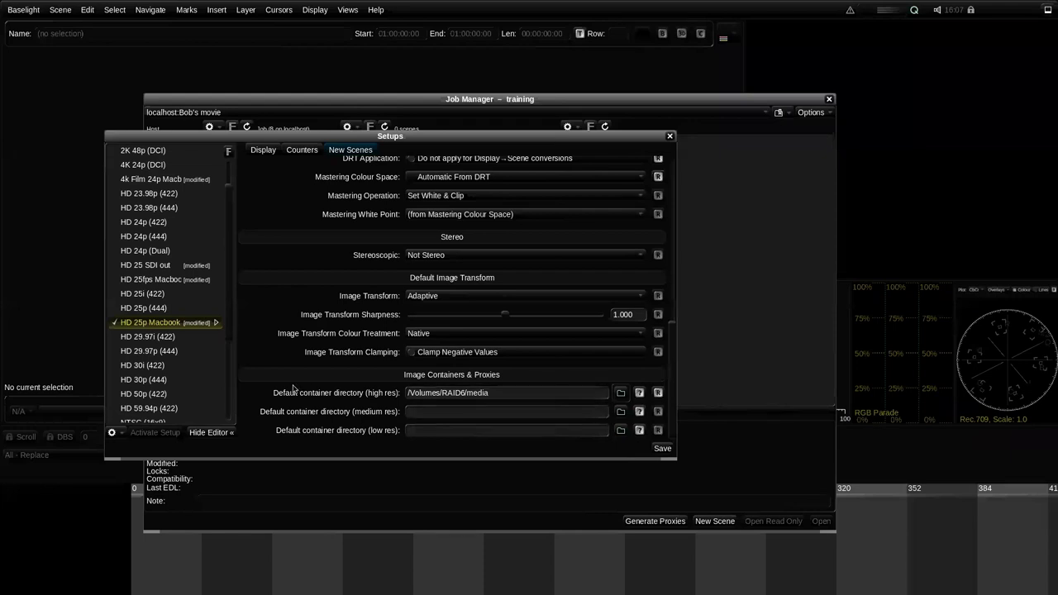
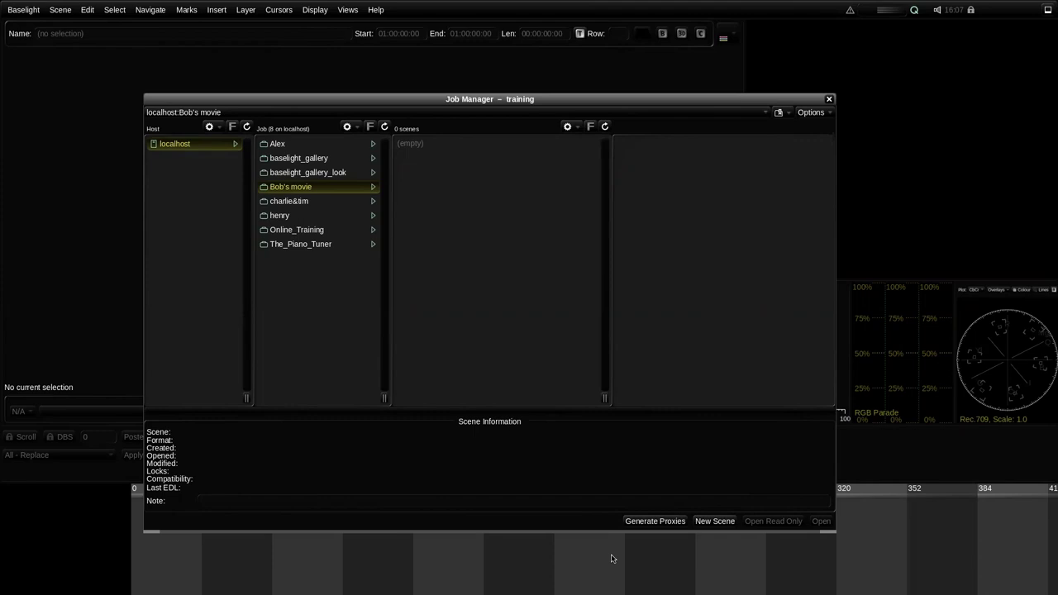
Switch to Finder, open the 5.3.16806 folder inside BaselightLOOK and move its window nearer the middle of the screen.
key("super+Tab")
key("super+Tab")
key("super+Tab")
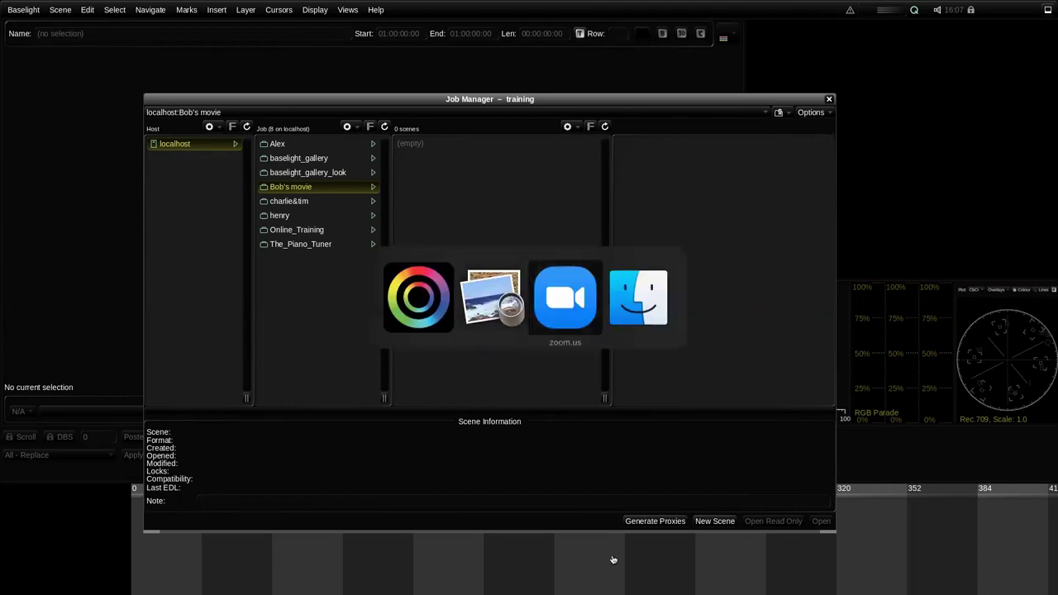
mouse_move(616, 588)
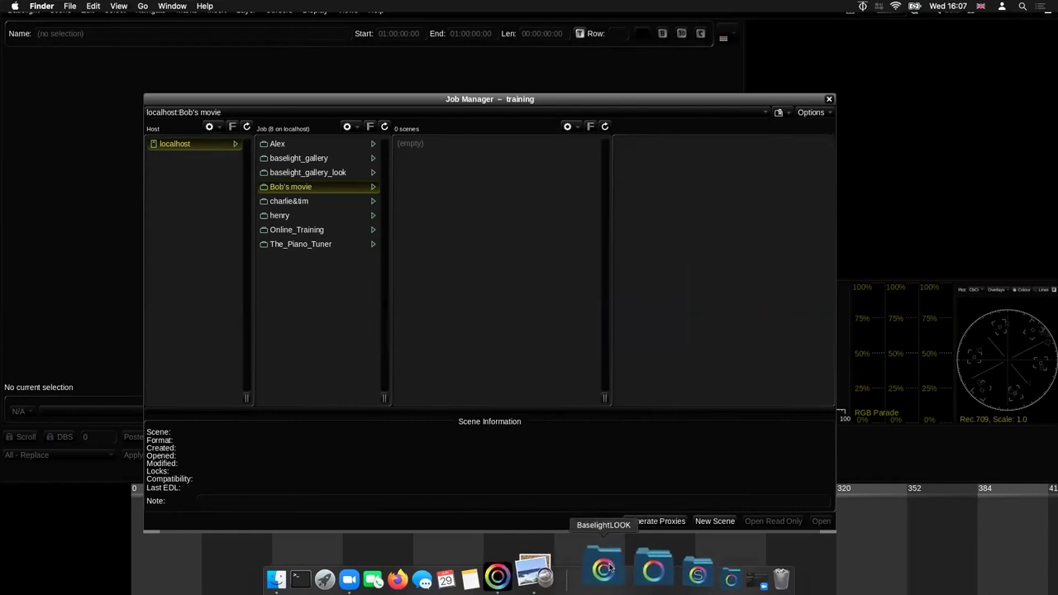
left_click(604, 569)
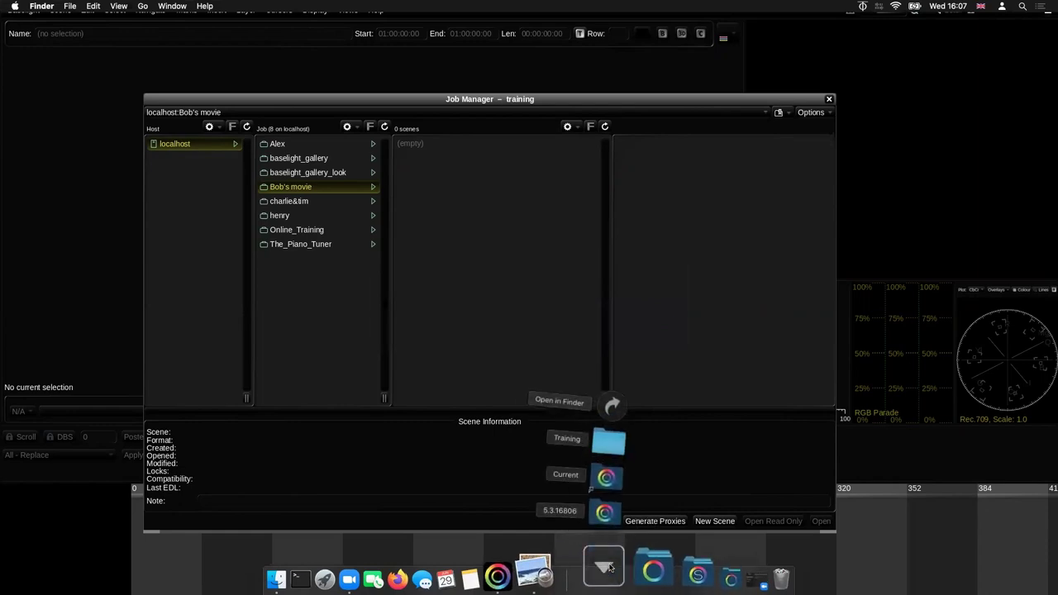
left_click(606, 511)
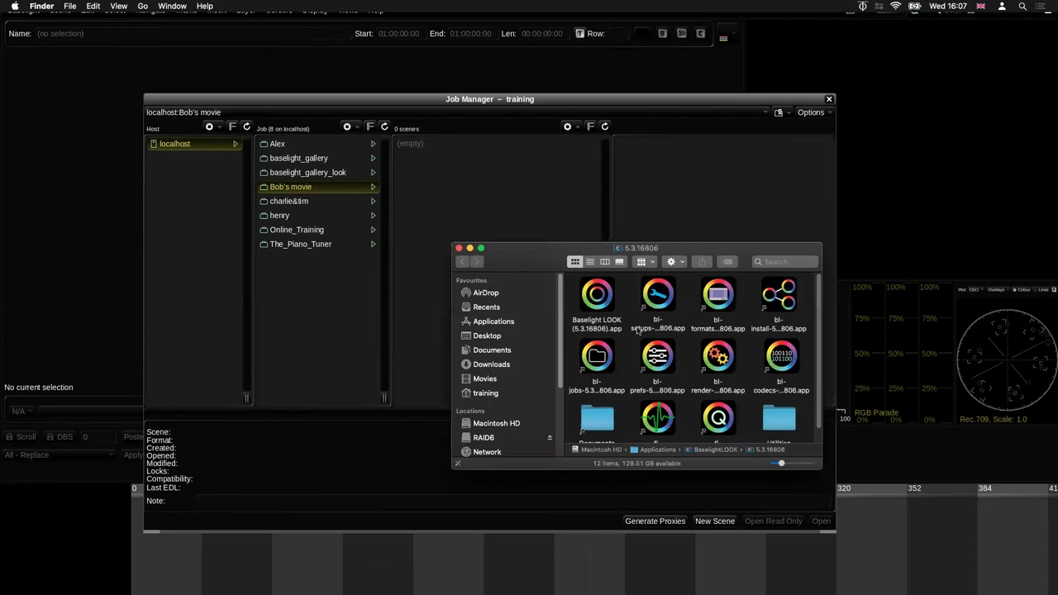
left_click_drag(550, 261, 471, 223)
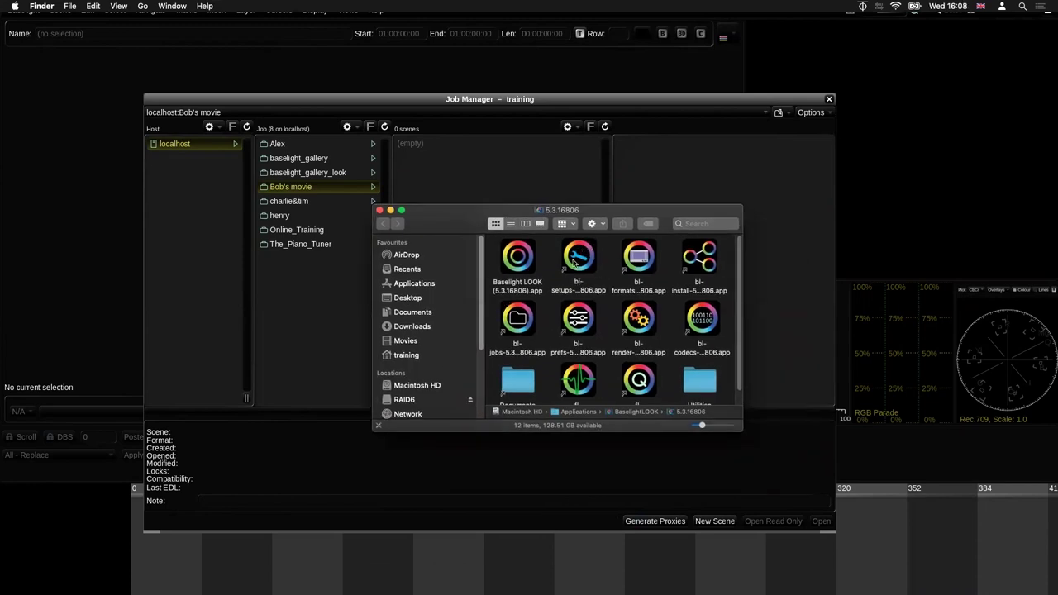
Launch bl-setups from the 5.3.16806 folder, look through its list of setups, and close it and put the Finder window away.
left_click(584, 263)
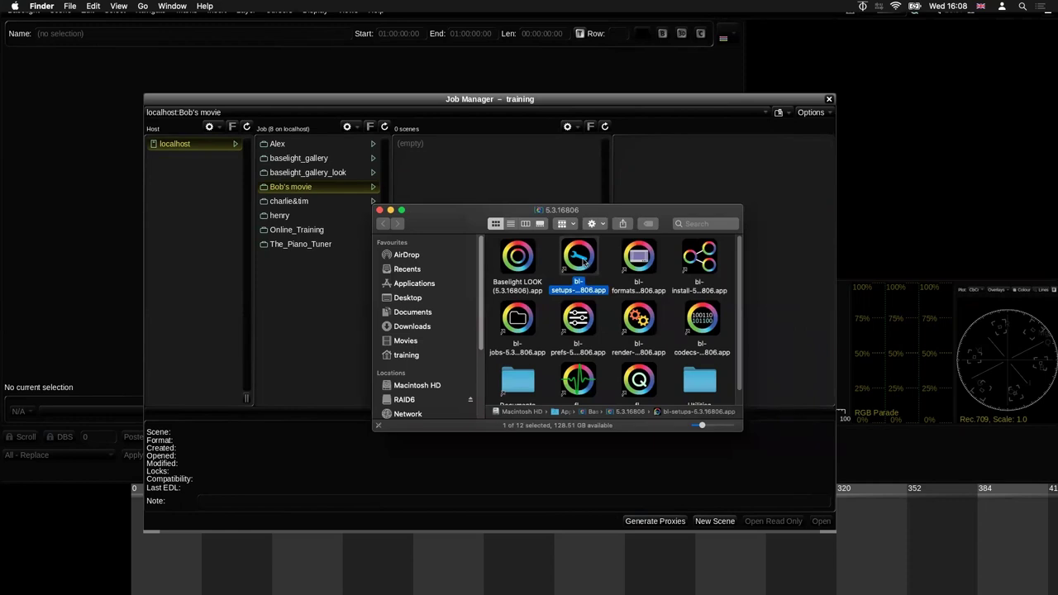
double_click(583, 262)
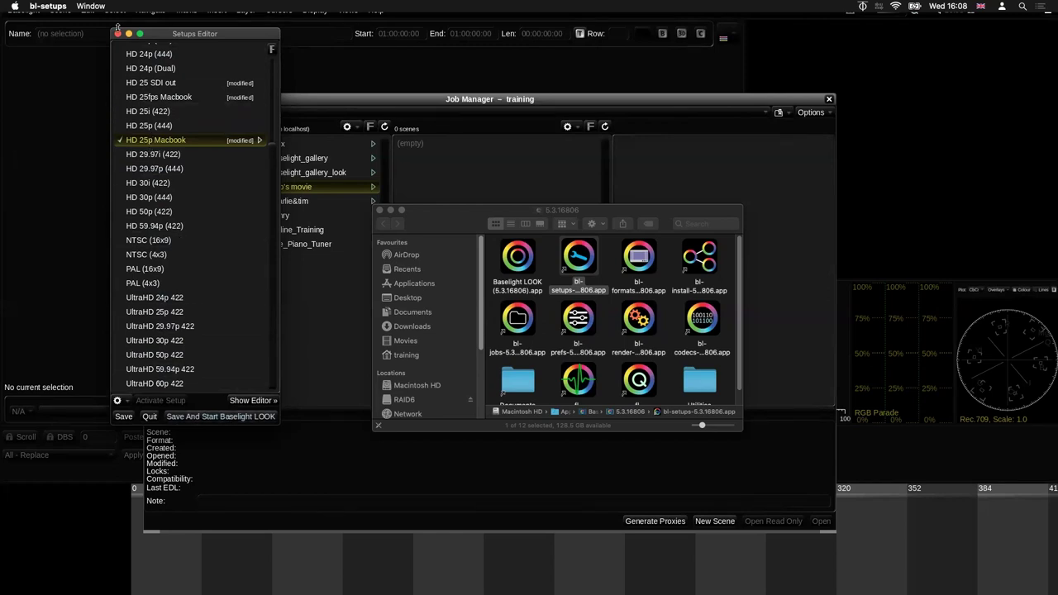
scroll(222, 288, "up", 5)
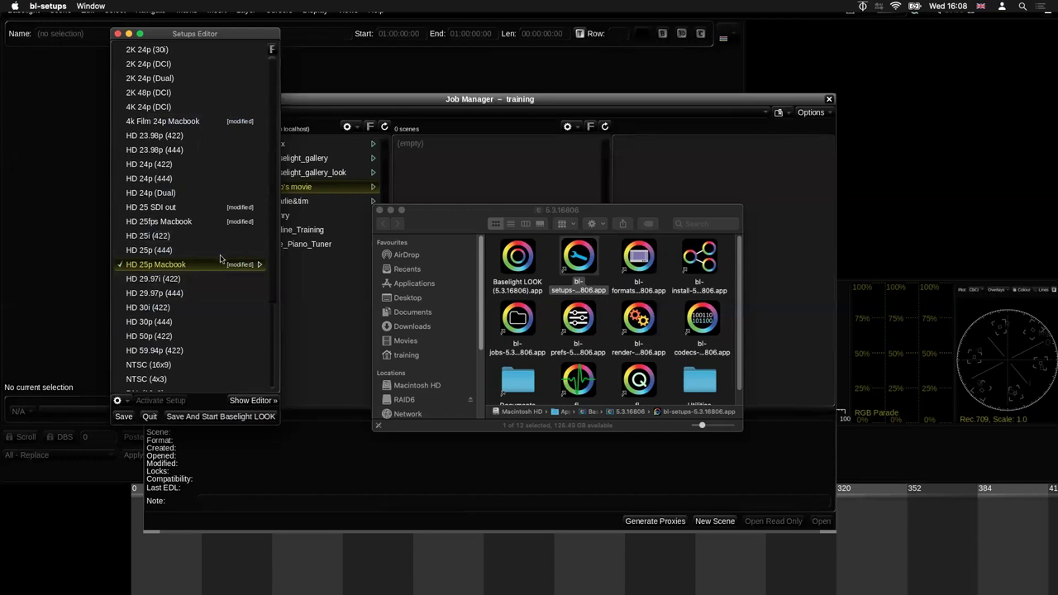
left_click(118, 34)
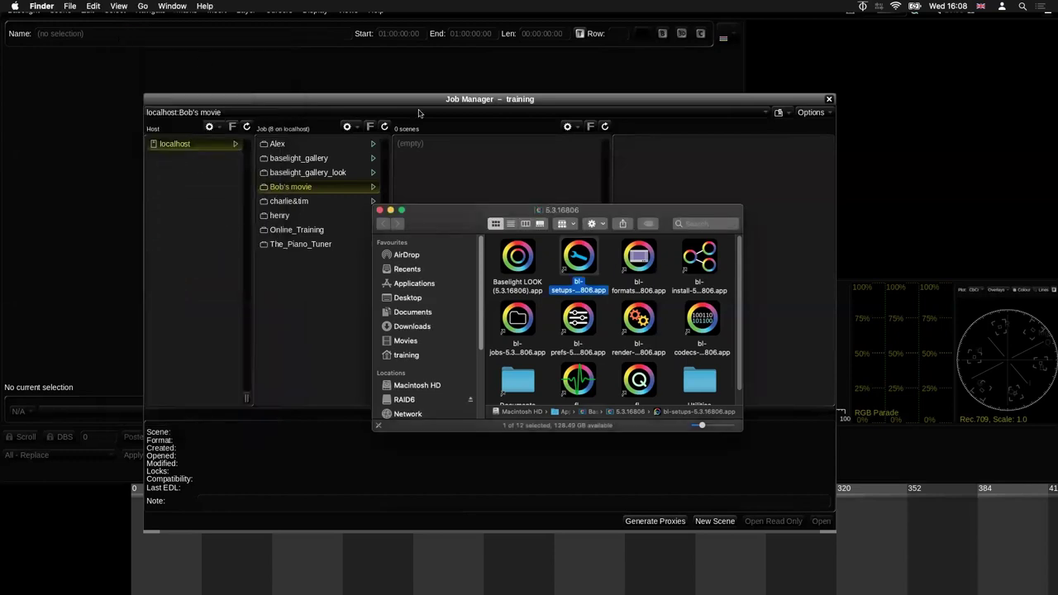
left_click(391, 210)
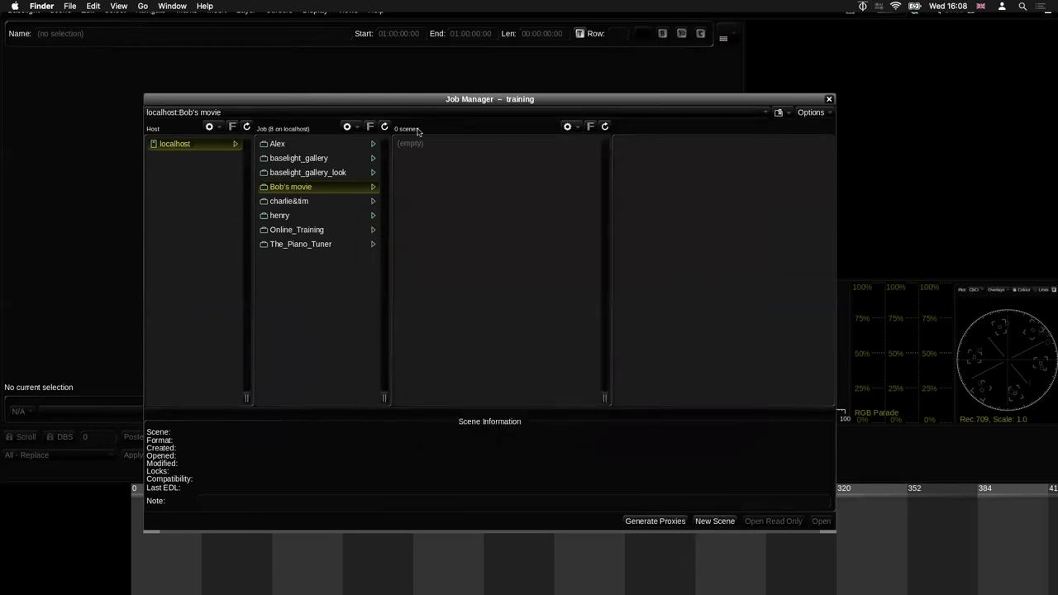
Start a new scene in the Bob's movie job, trying the_cut as scene name and clearing it again.
left_click(568, 126)
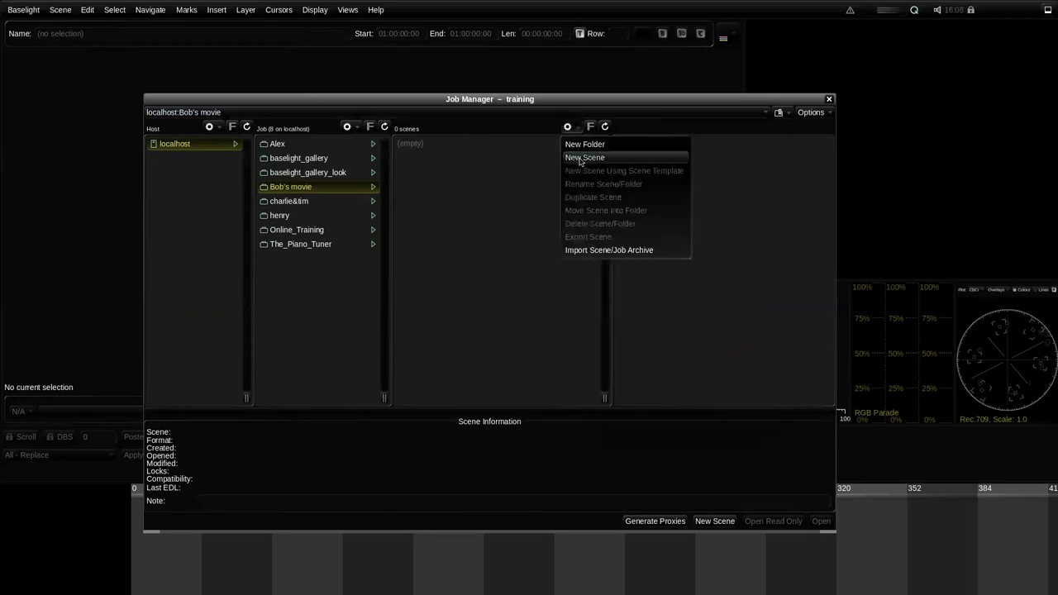
left_click(608, 158)
type("the_cu")
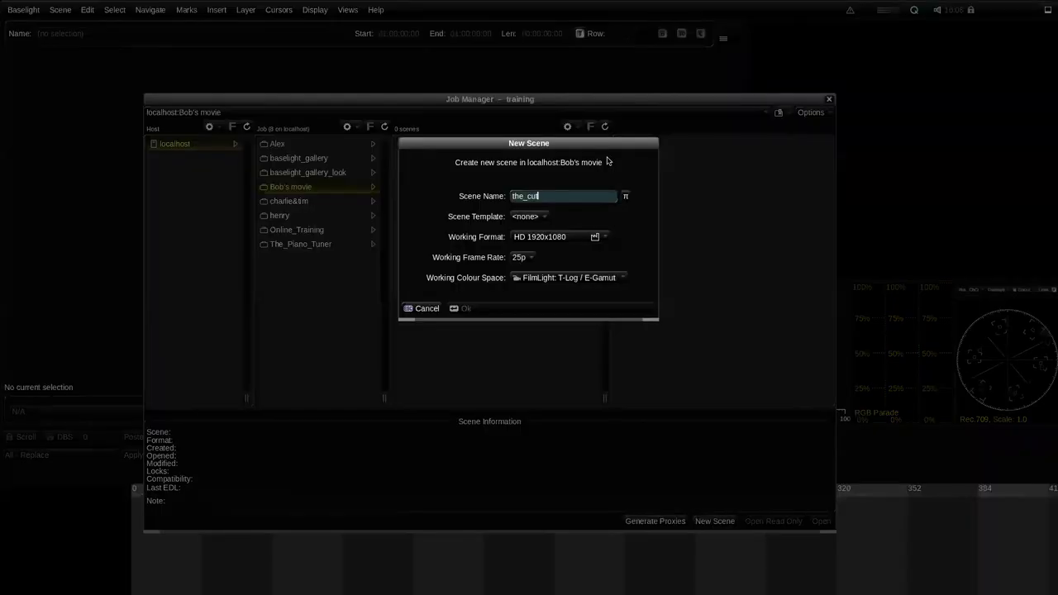
double_click(570, 195)
key("BackSpace")
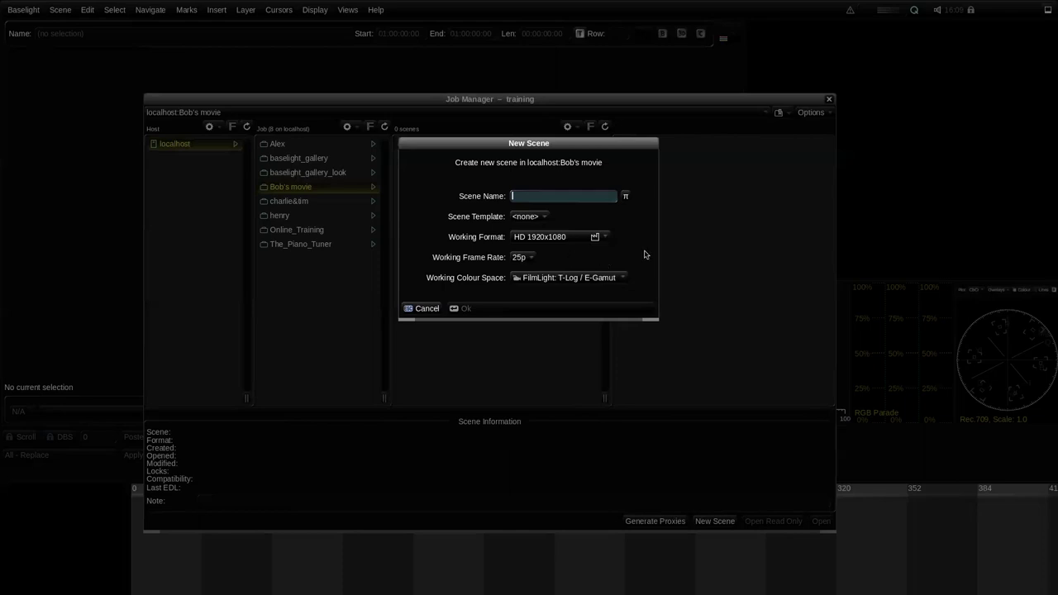
Check the working formats and frame rates offered for the new scene, keeping HD 1920x1080 and 25p.
left_click(563, 239)
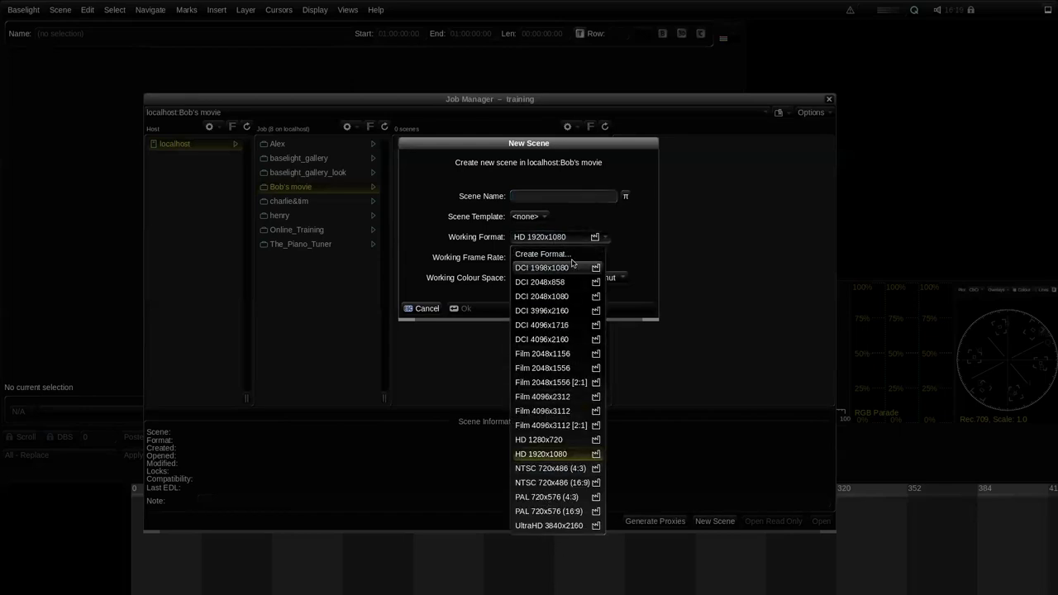
left_click(609, 276)
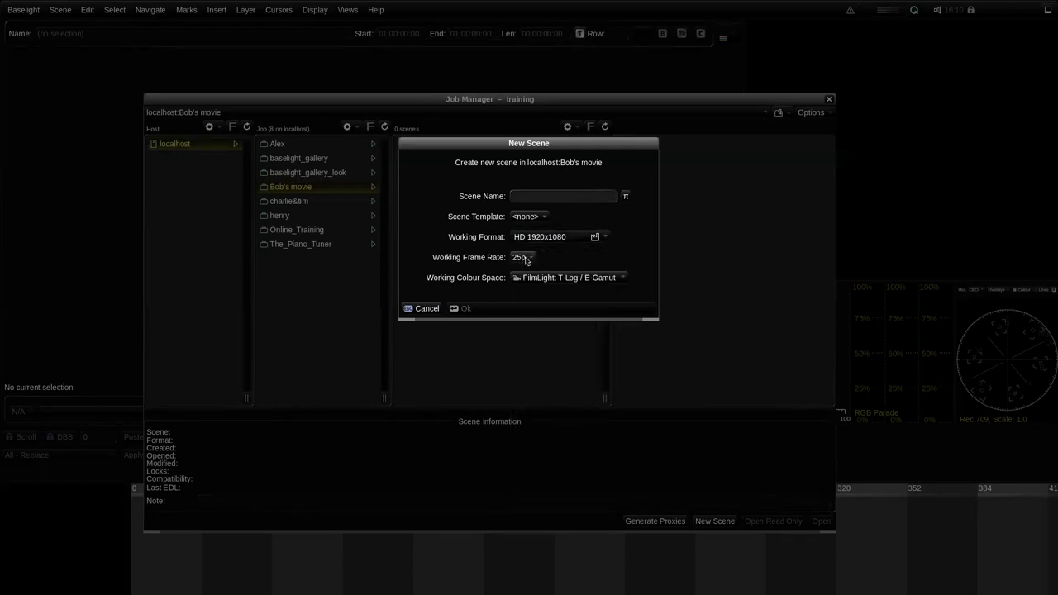
left_click(525, 261)
left_click(570, 260)
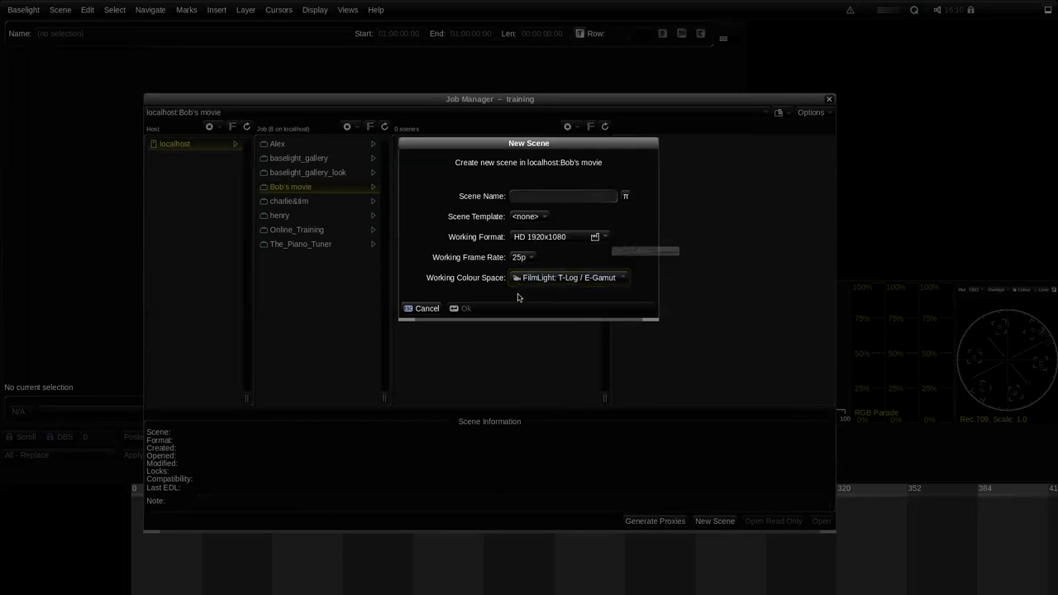
Create the scene with the name "camera test shots" and accept HD 1920x1080 as the format for the job's new gallery.
left_click(574, 195)
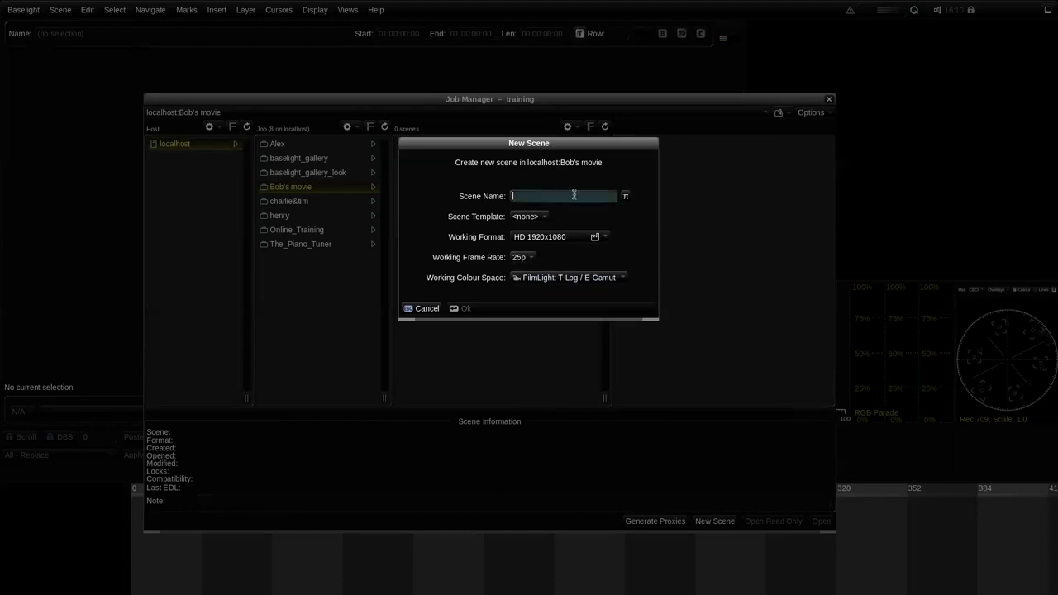
type("camera")
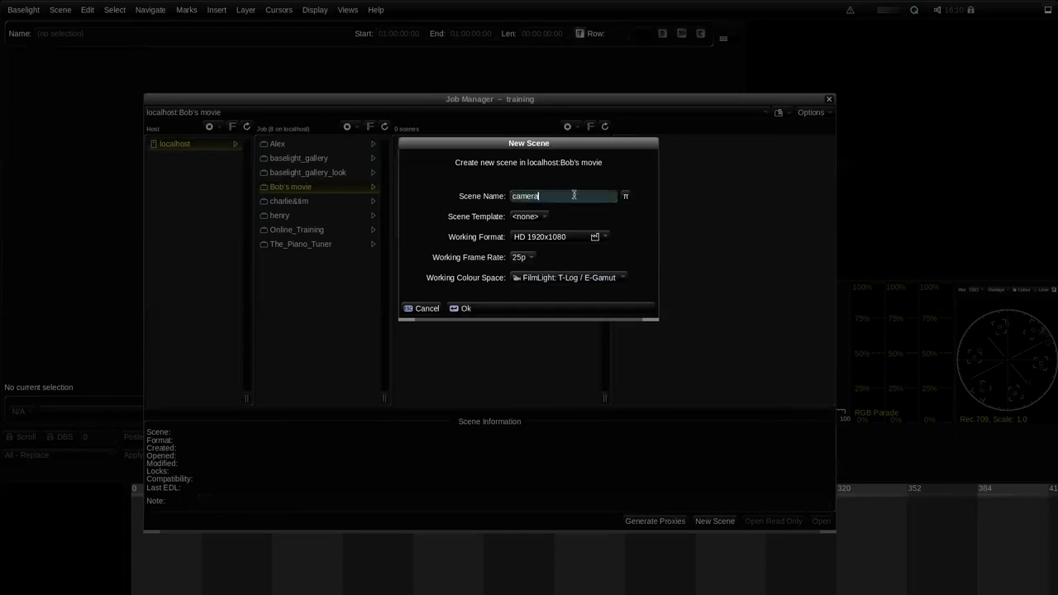
type(" test shots")
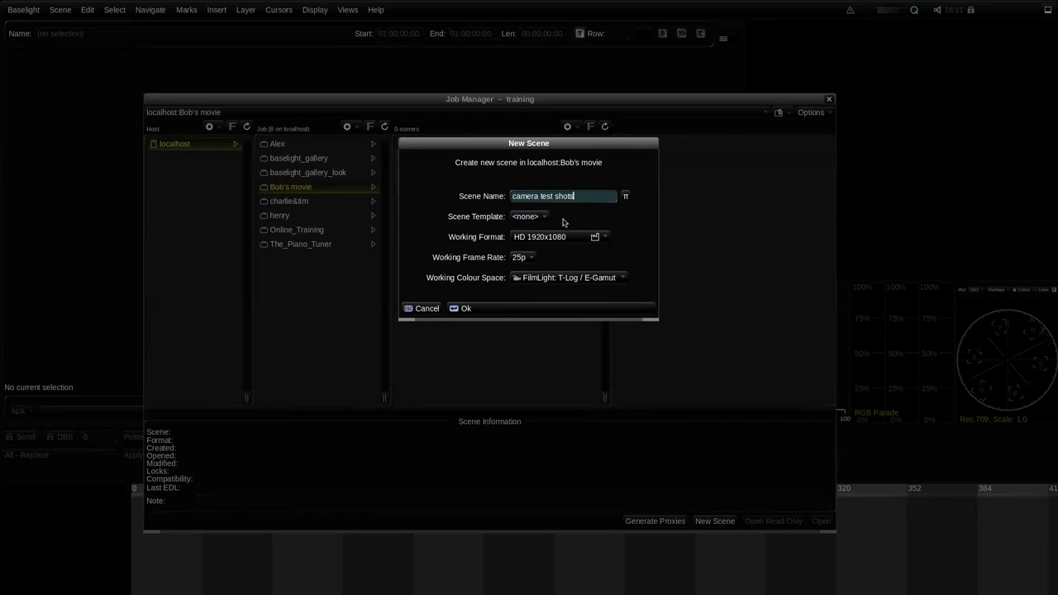
left_click(523, 311)
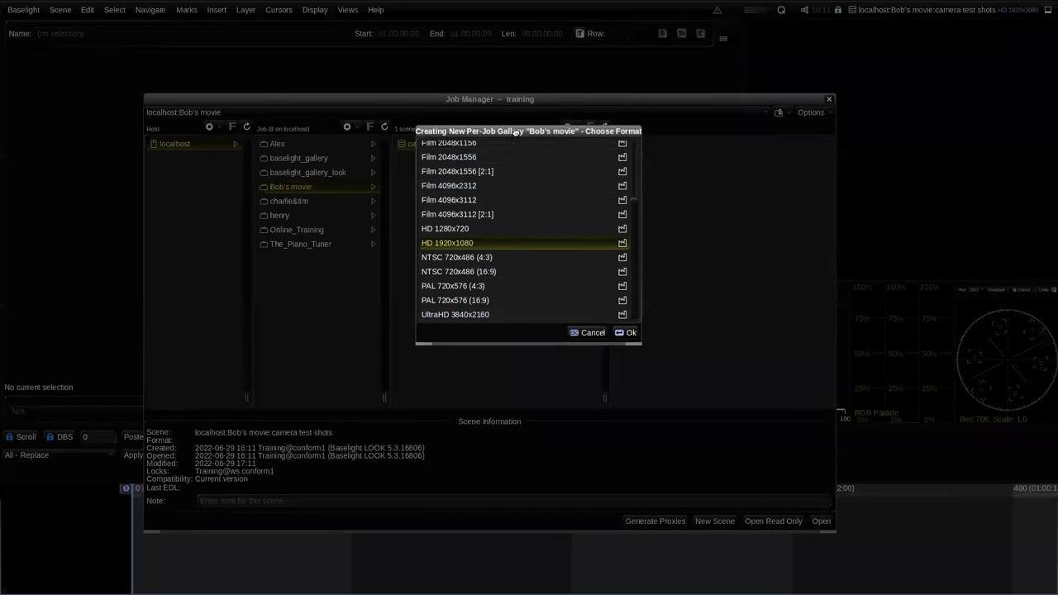
left_click_drag(517, 132, 527, 176)
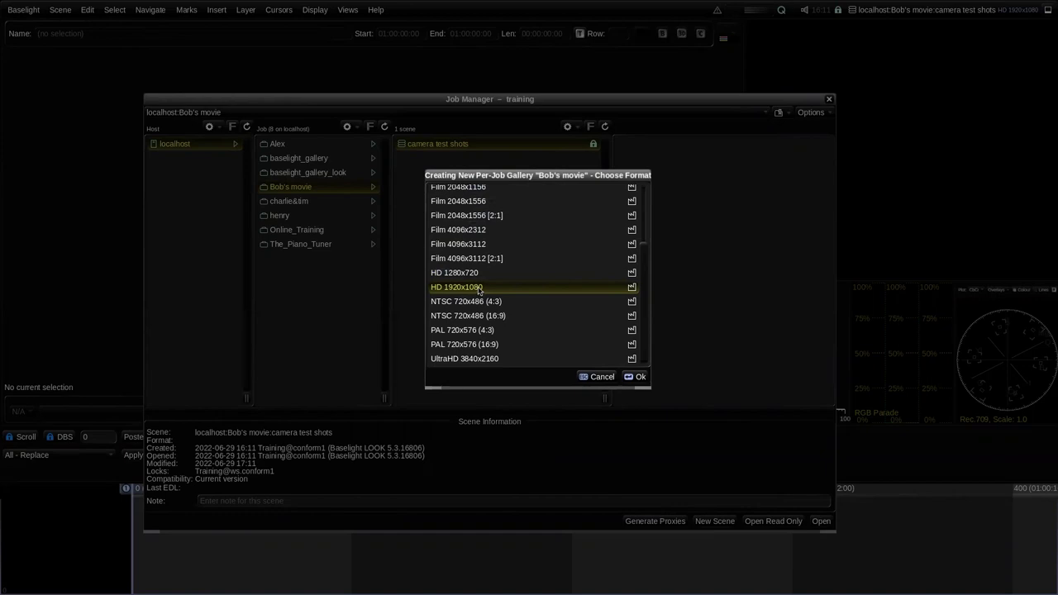
left_click(640, 377)
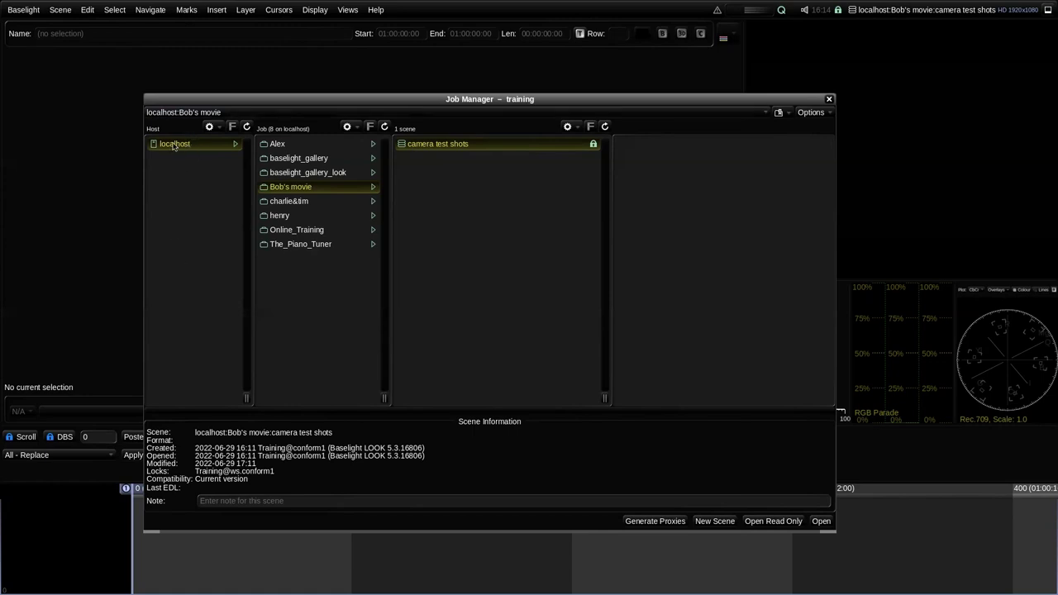
Add z8.local as a second database host in the Job Manager.
left_click(209, 127)
left_click(217, 145)
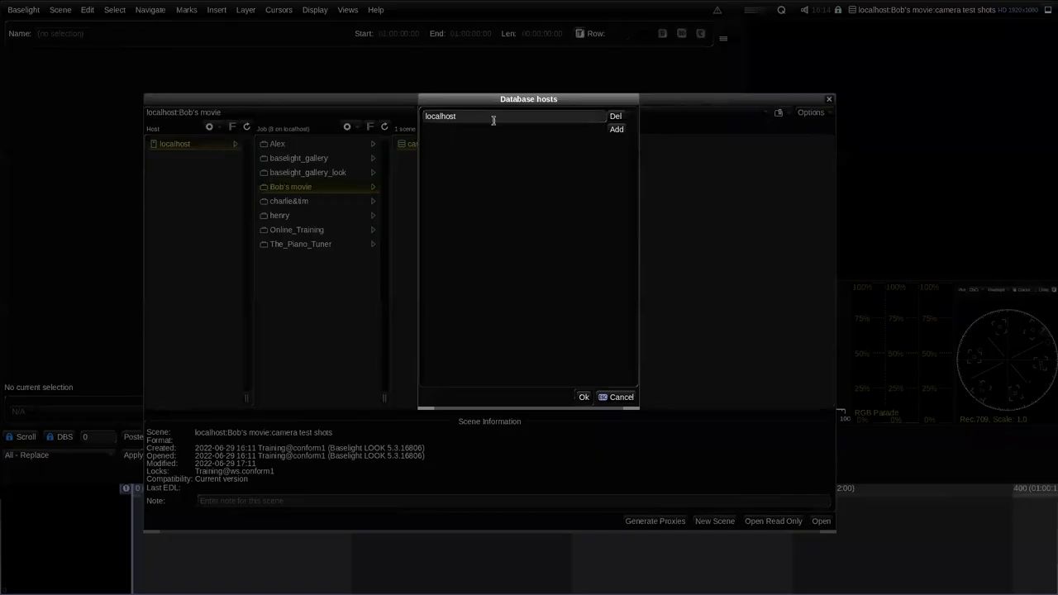
left_click(617, 129)
left_click(512, 130)
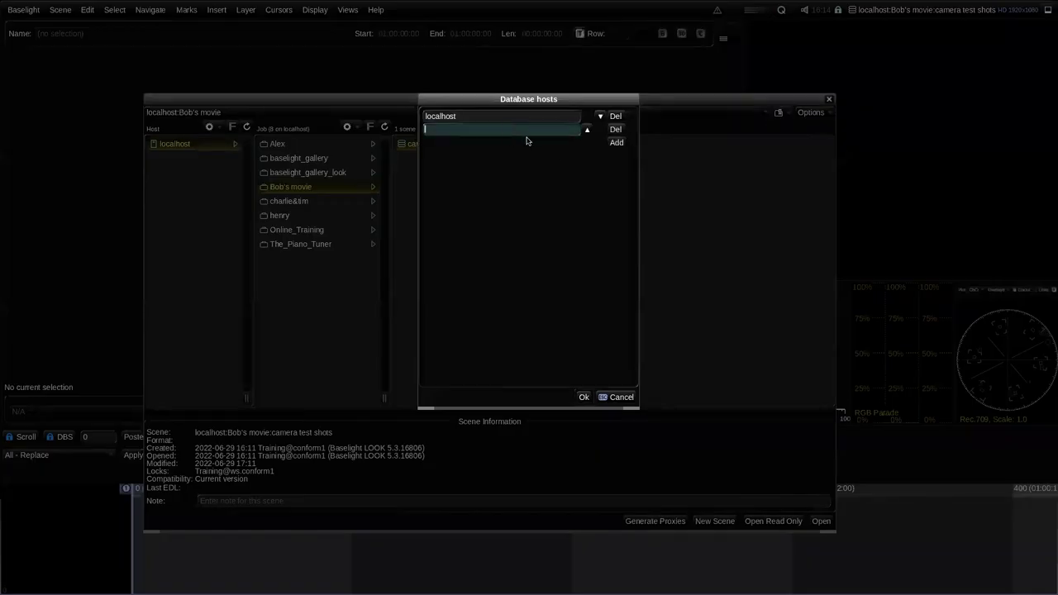
type("z8.local")
left_click(583, 398)
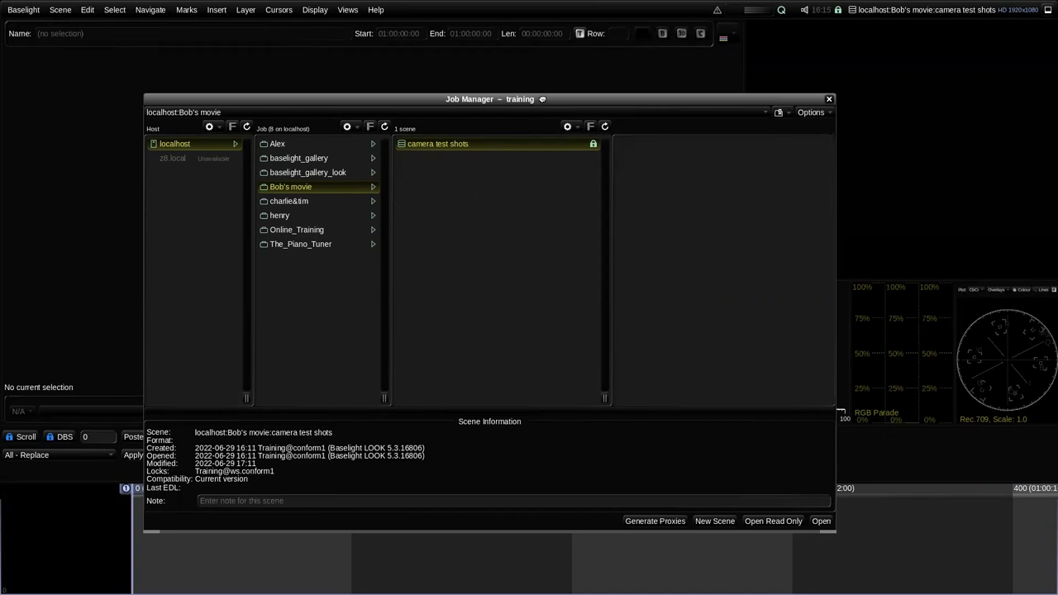
Shift the Job Manager window slightly and add the note "Camera tests from shoot day 1" to the camera test shots scene.
left_click_drag(543, 99, 533, 97)
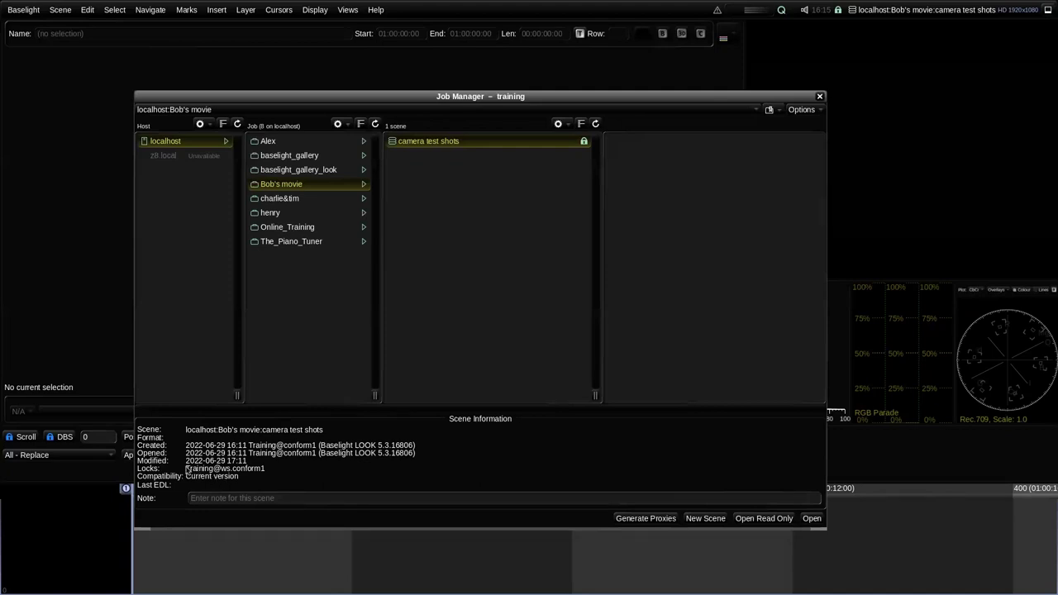
left_click(287, 497)
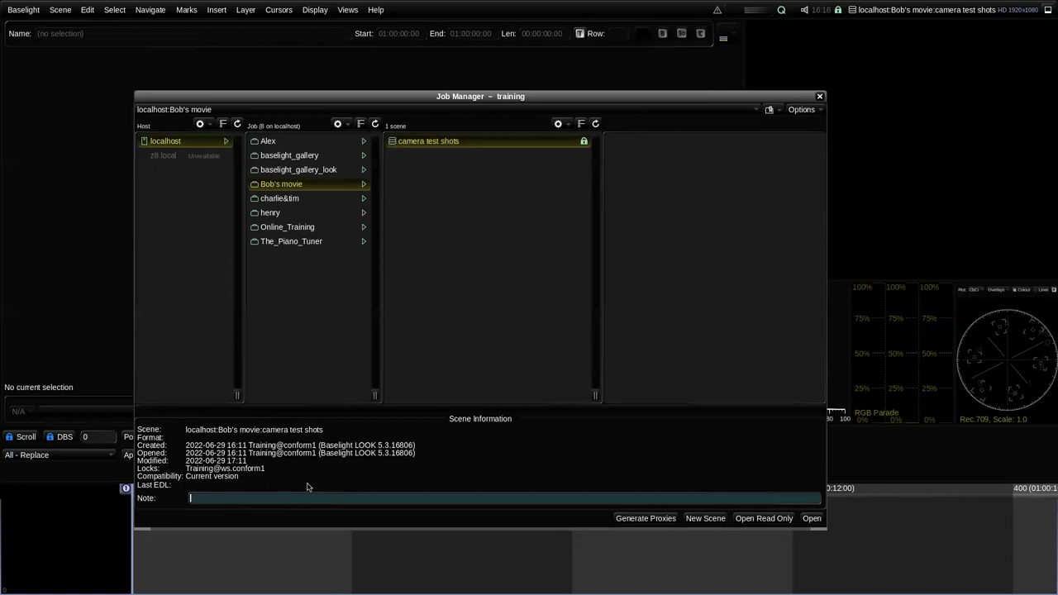
type("Camera tests from shoot day 1")
key("Return")
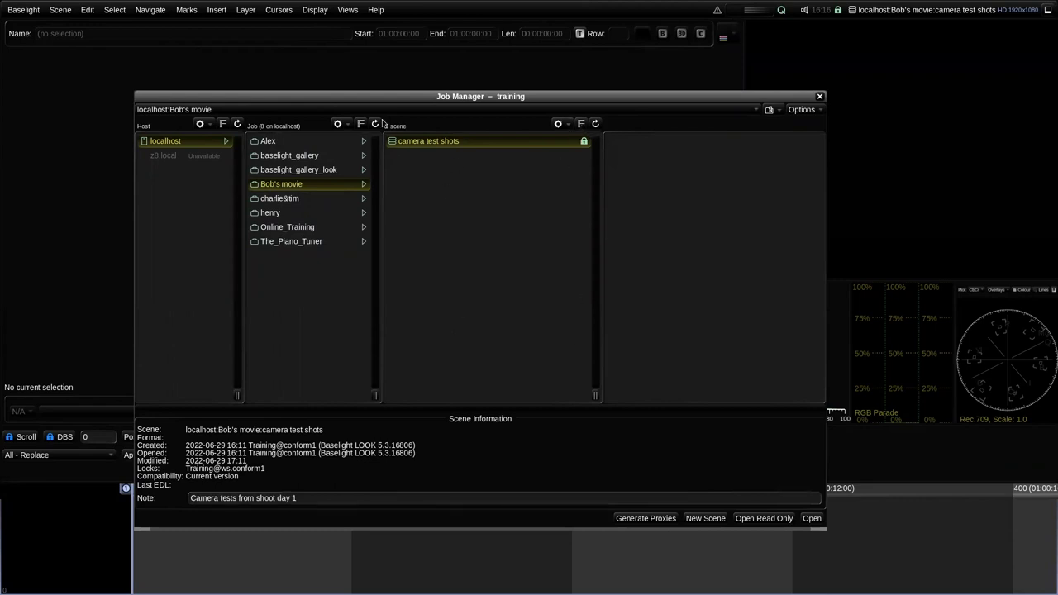
Filter the Online_Training job's scenes by "grad", remove the filter again and refresh the scene list.
left_click(317, 229)
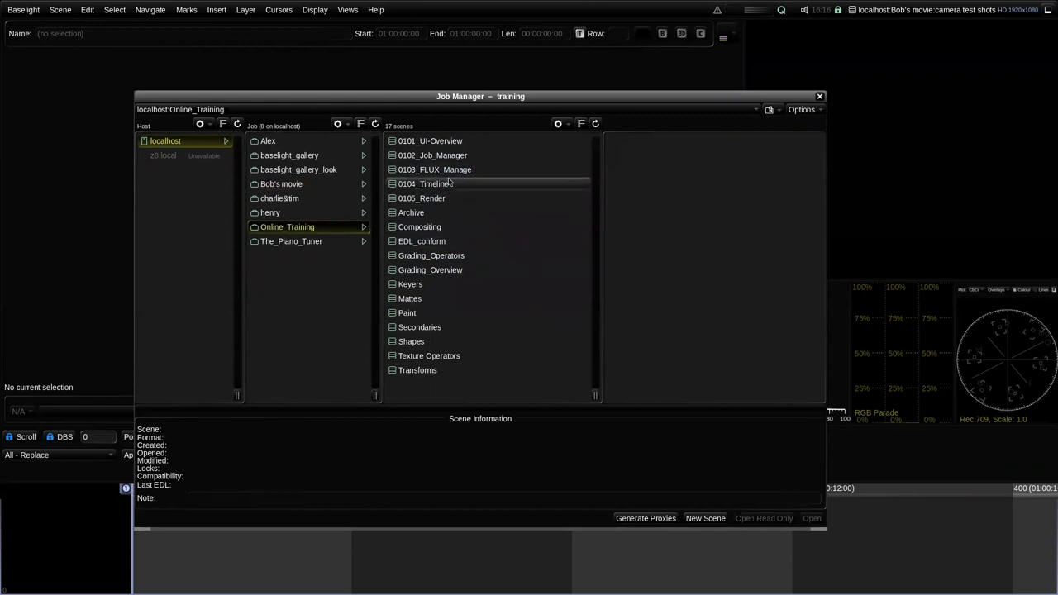
left_click(582, 124)
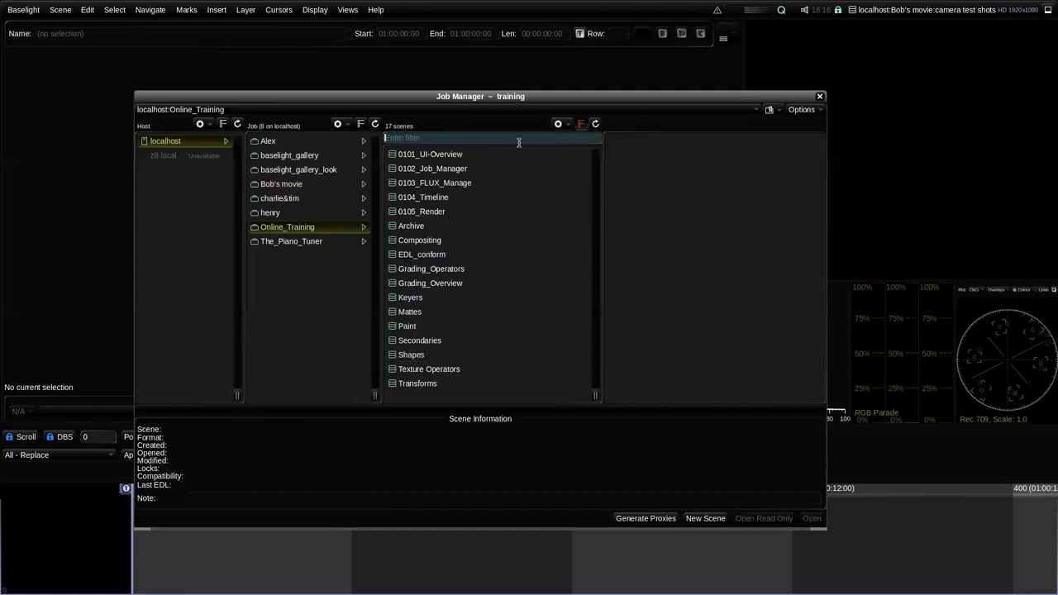
type("grad")
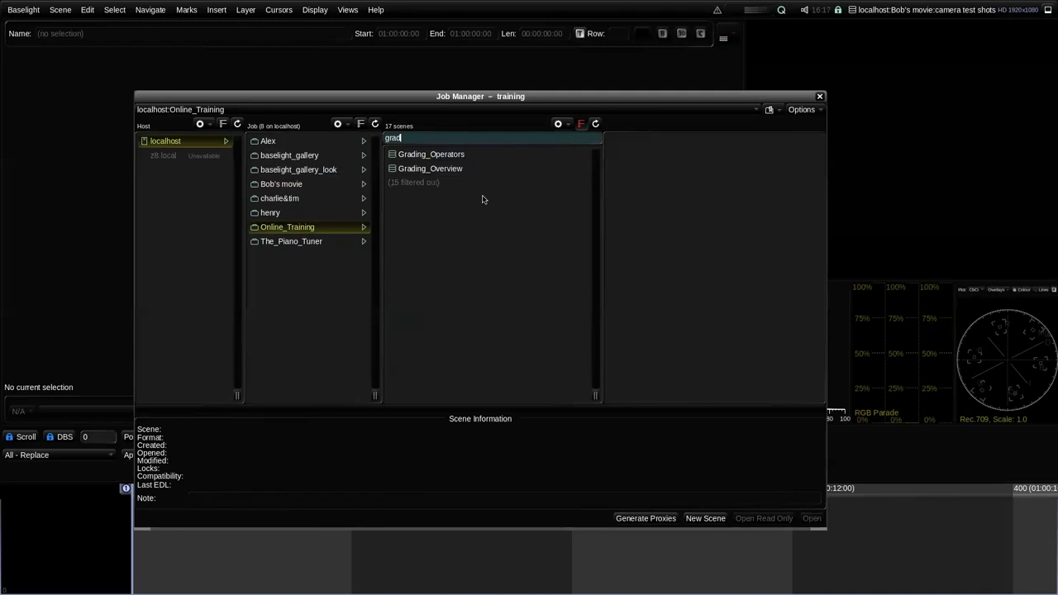
left_click(581, 123)
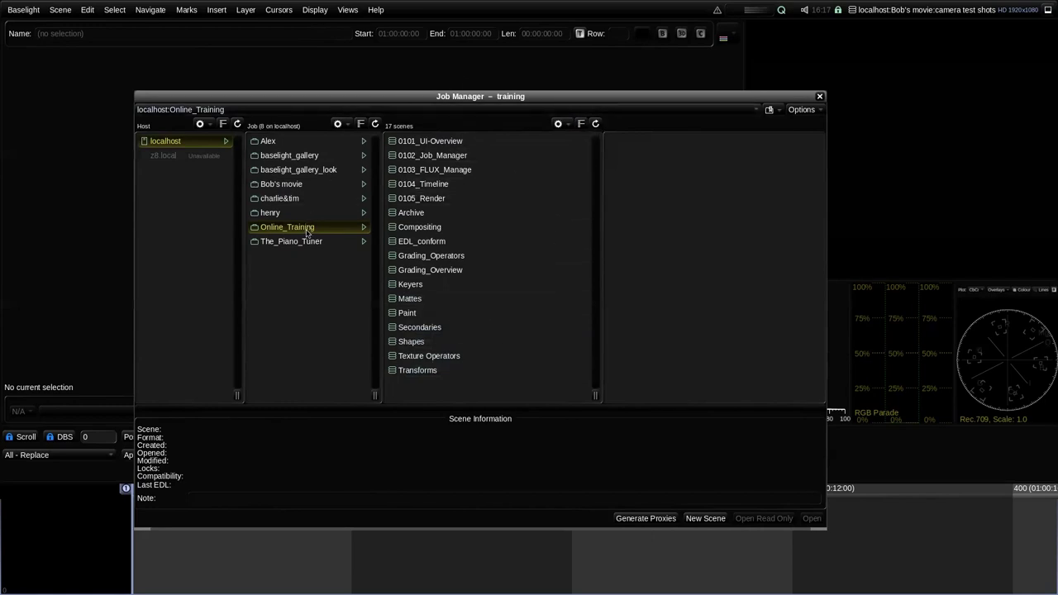
left_click(596, 124)
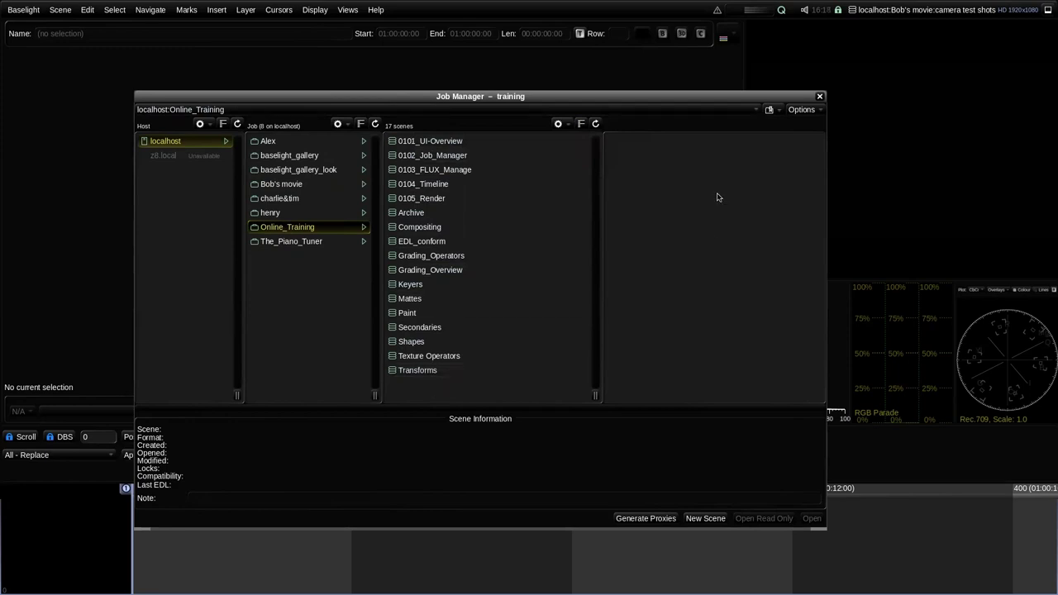
Try sorting the scenes by modification date, and switch the sorting to creation date.
left_click(810, 110)
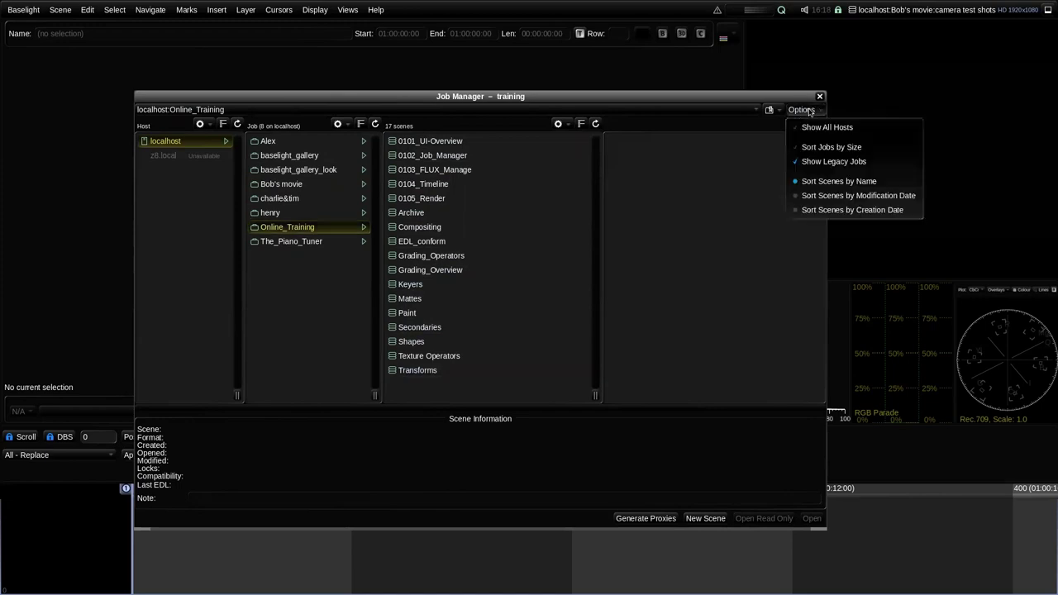
left_click(837, 200)
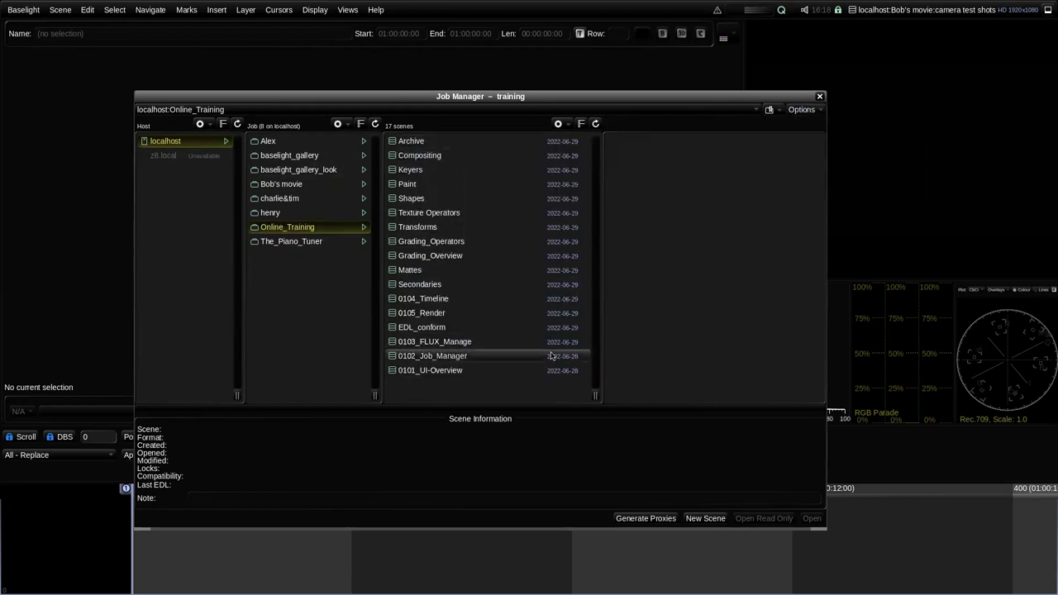
left_click(802, 110)
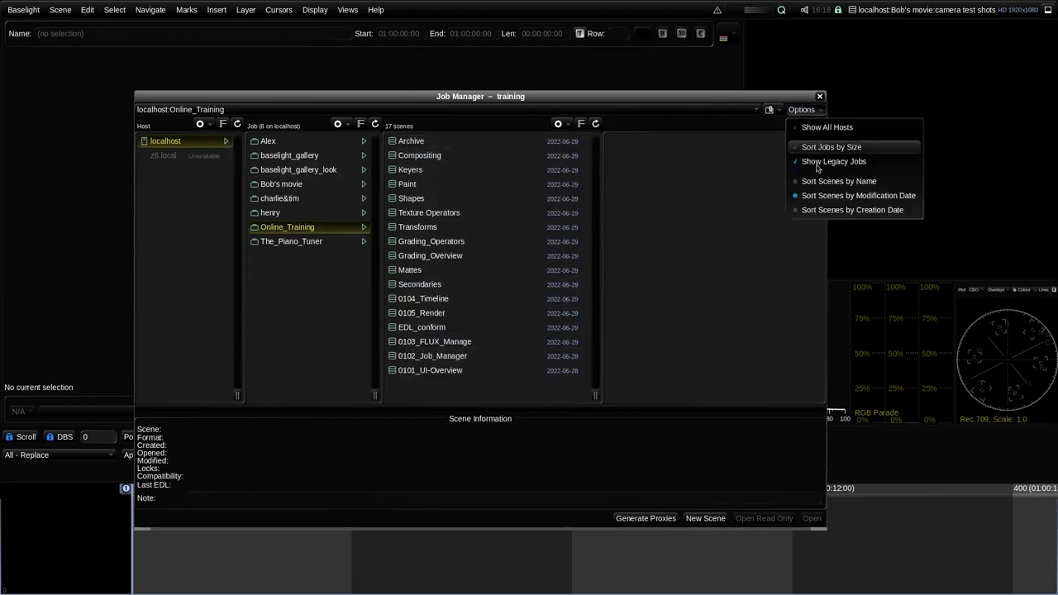
left_click(866, 210)
Try sorting the jobs by size, turn that sorting off again and select the Bob's movie job.
left_click(801, 111)
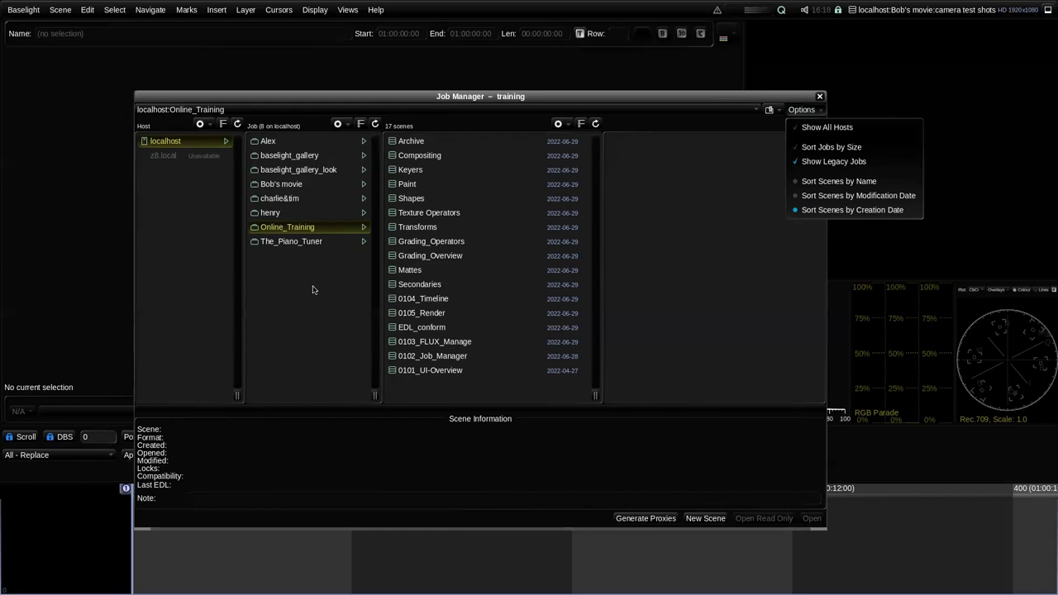
left_click(862, 148)
left_click(802, 110)
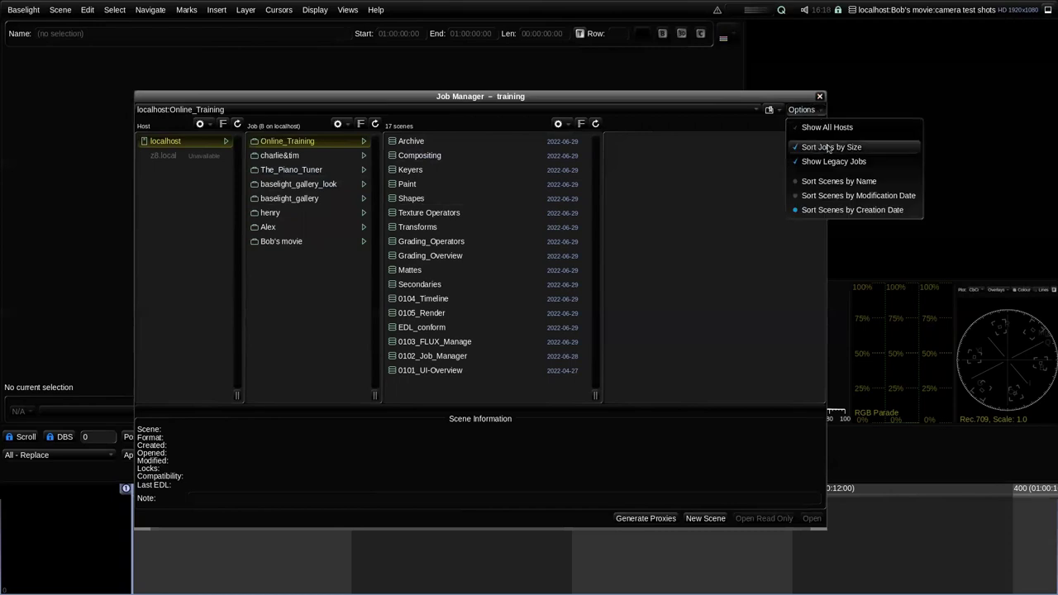
left_click(829, 146)
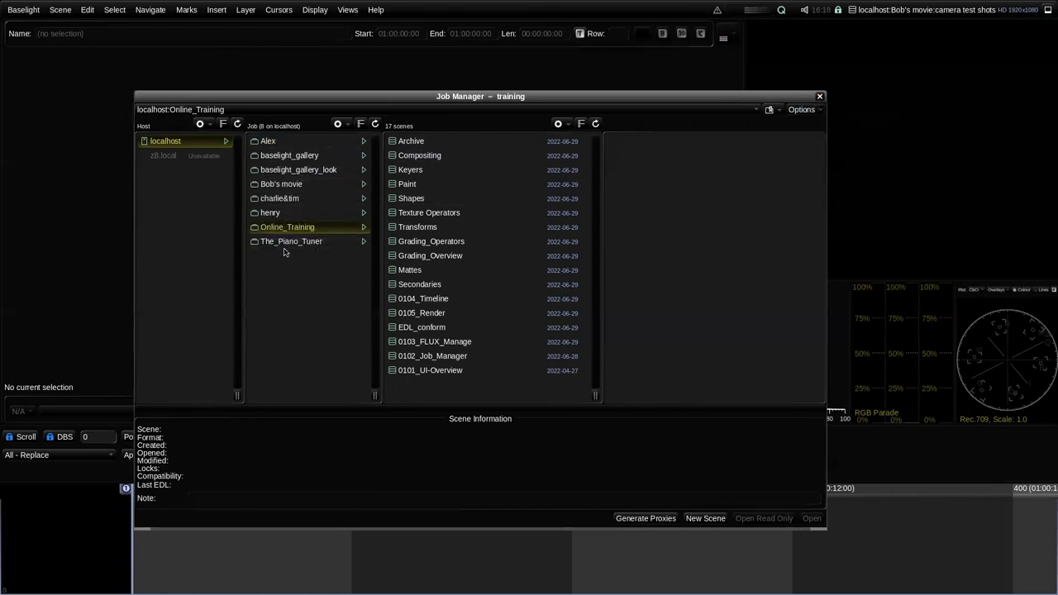
left_click(298, 188)
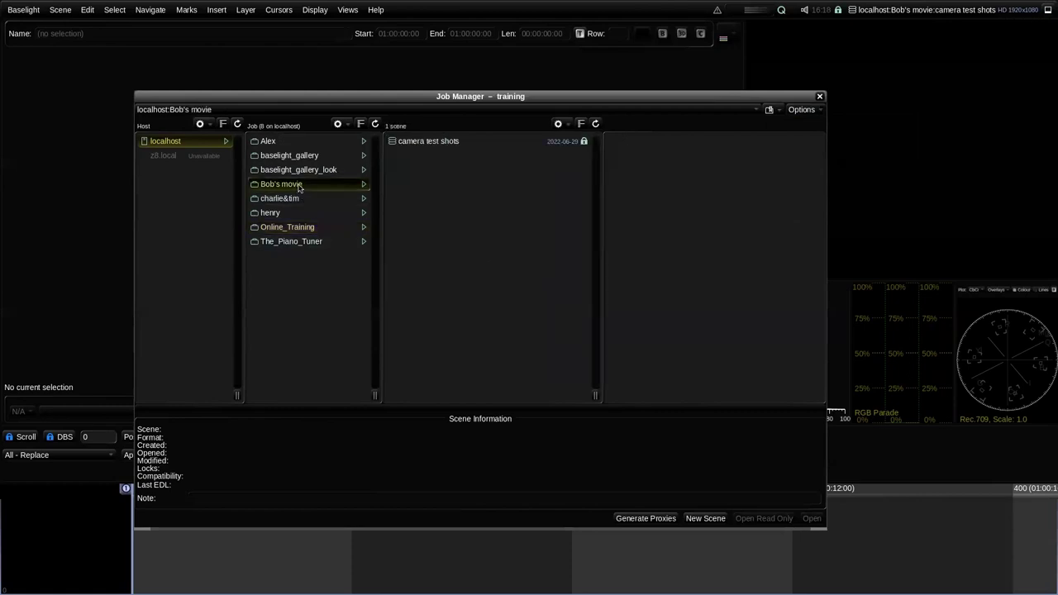
Switch to the charlie&tim job, and return to the Bob's movie job through its bookmark.
left_click(487, 147)
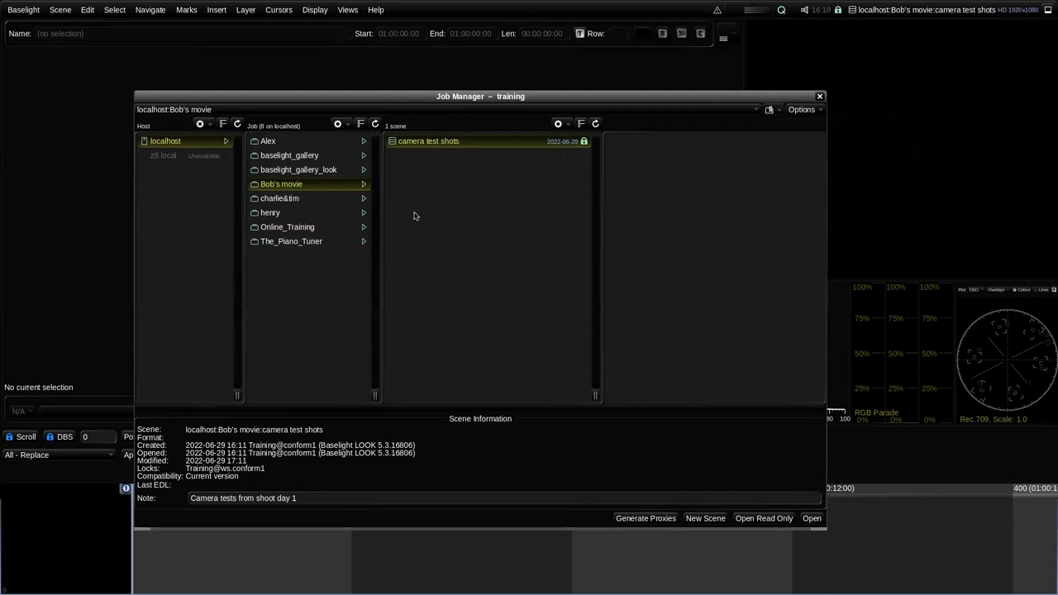
left_click(316, 202)
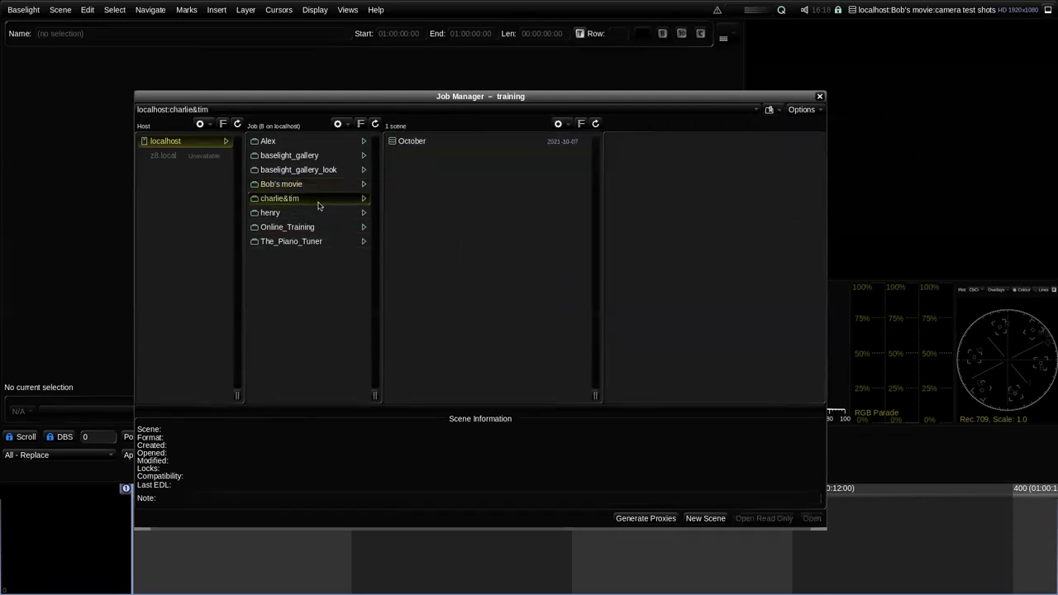
left_click(771, 109)
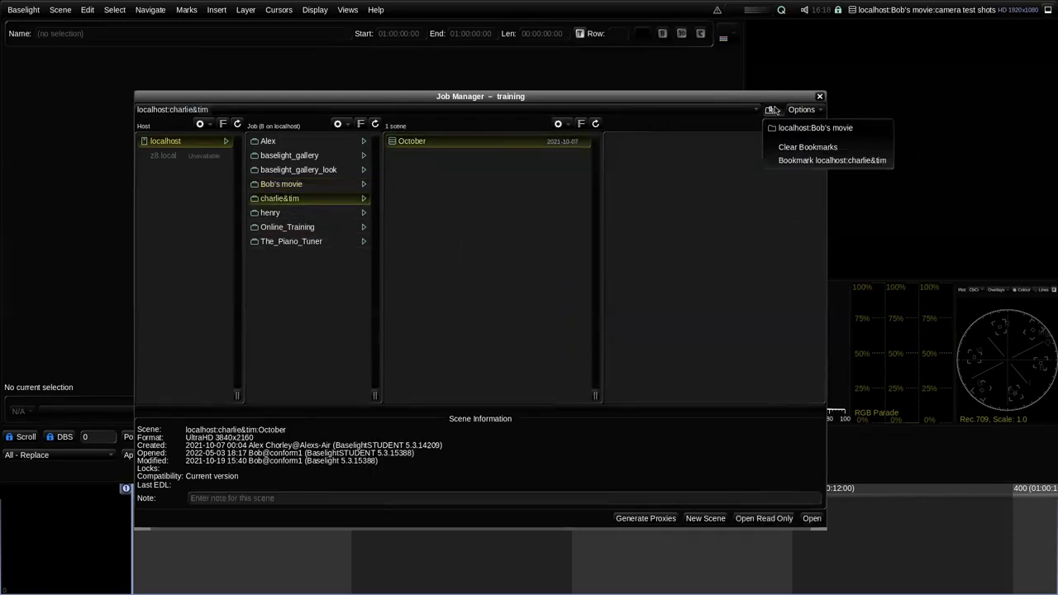
left_click(847, 133)
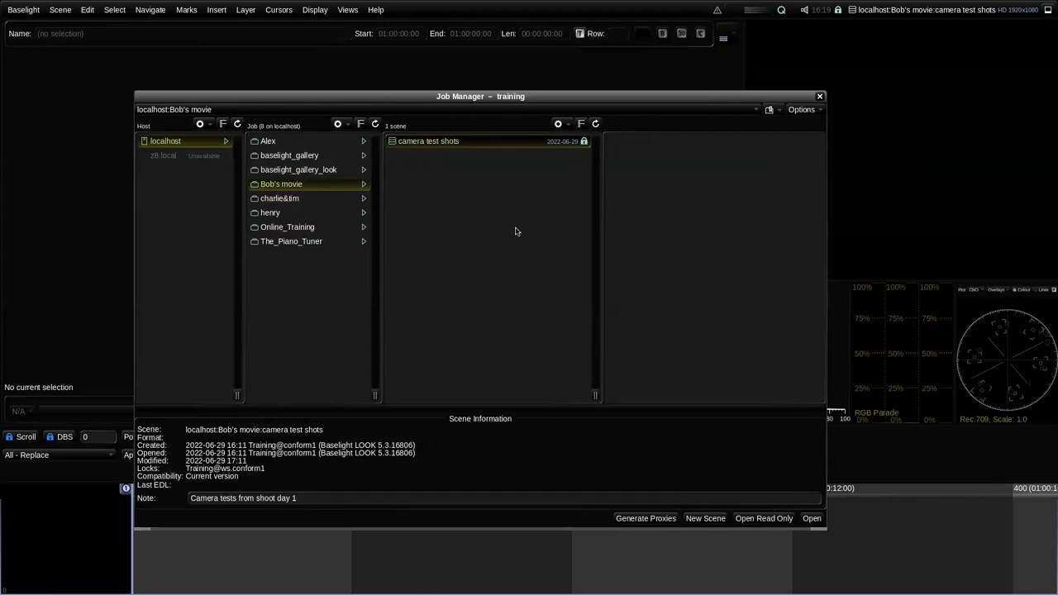
Shift the Job Manager window slightly and export the Bob's movie job into the Desktop/exports directory.
left_click_drag(588, 96, 604, 92)
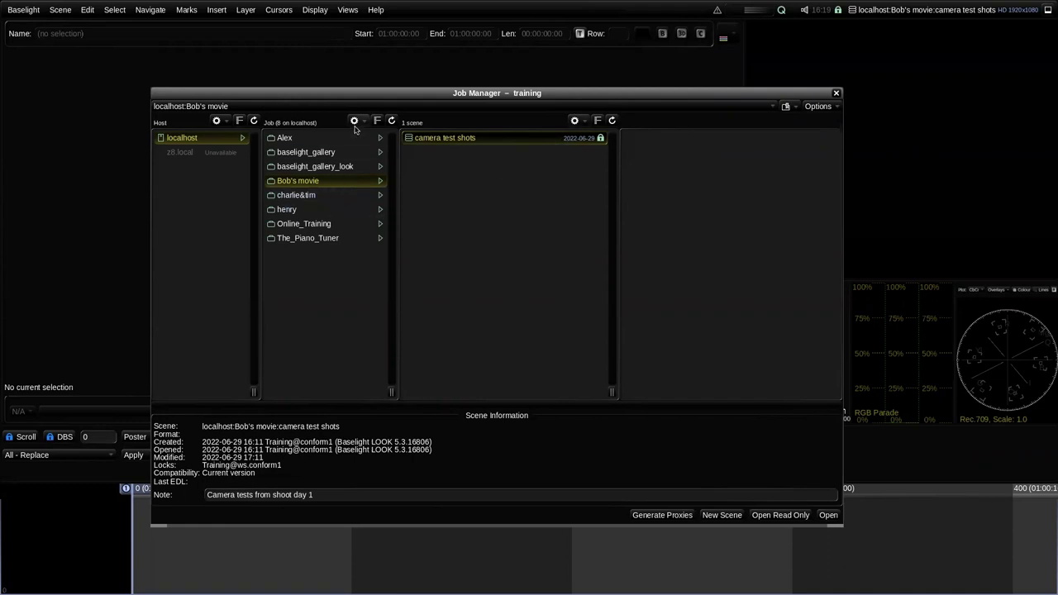
left_click(576, 121)
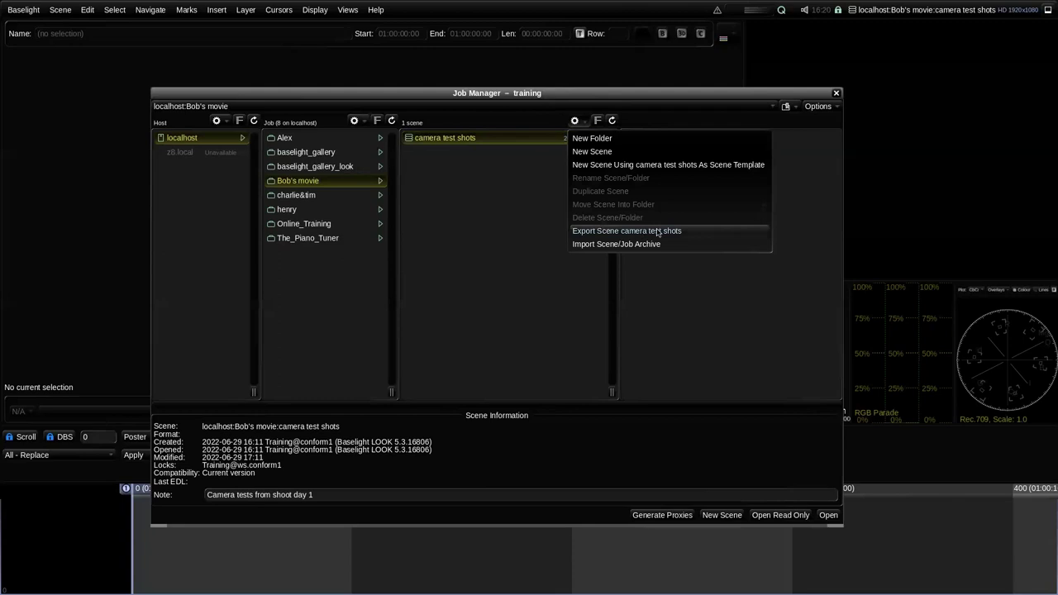
left_click(500, 184)
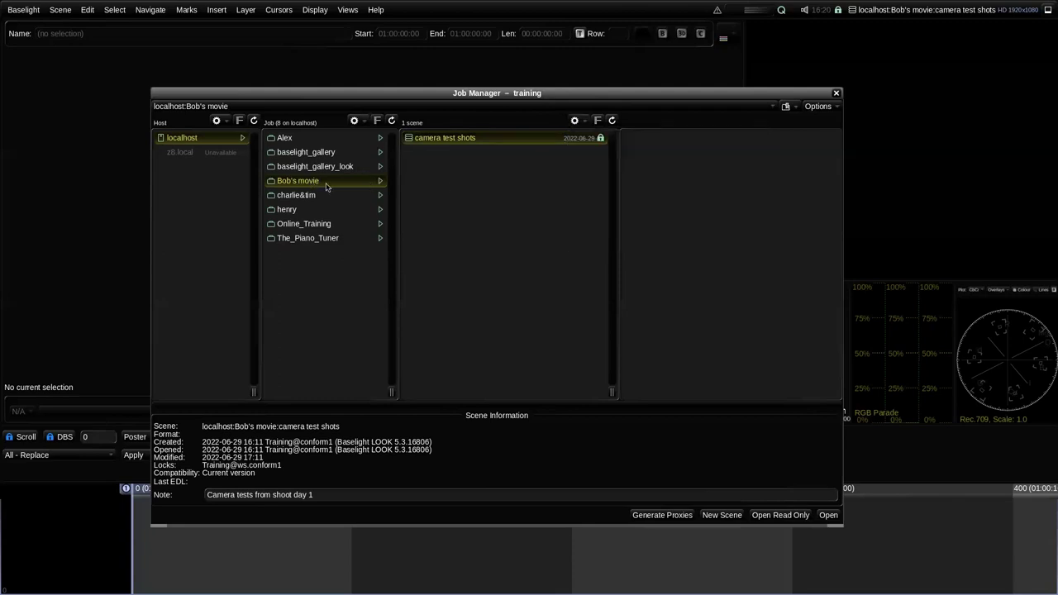
left_click(354, 121)
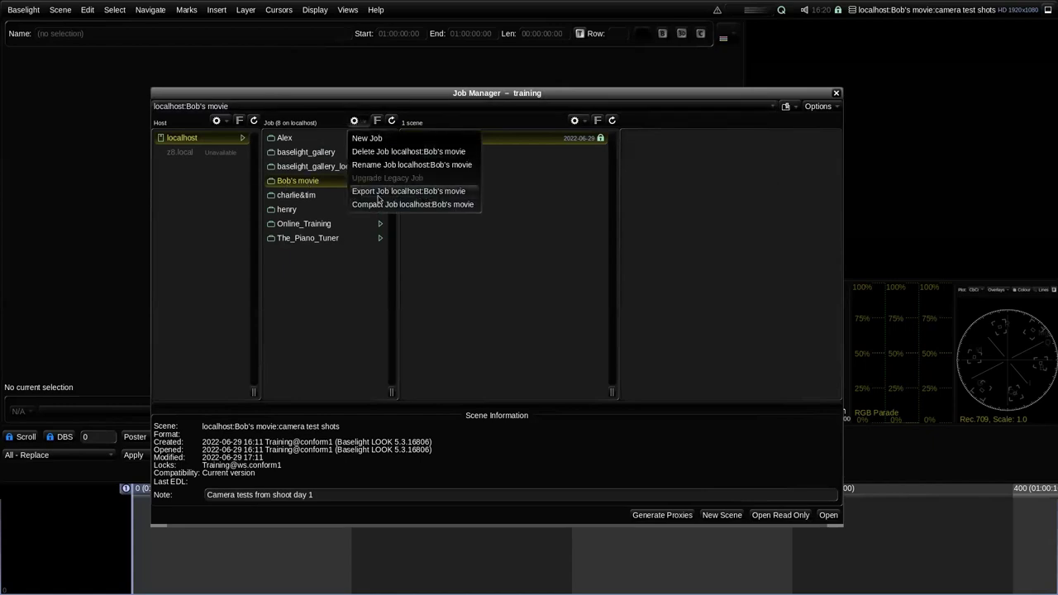
left_click(440, 193)
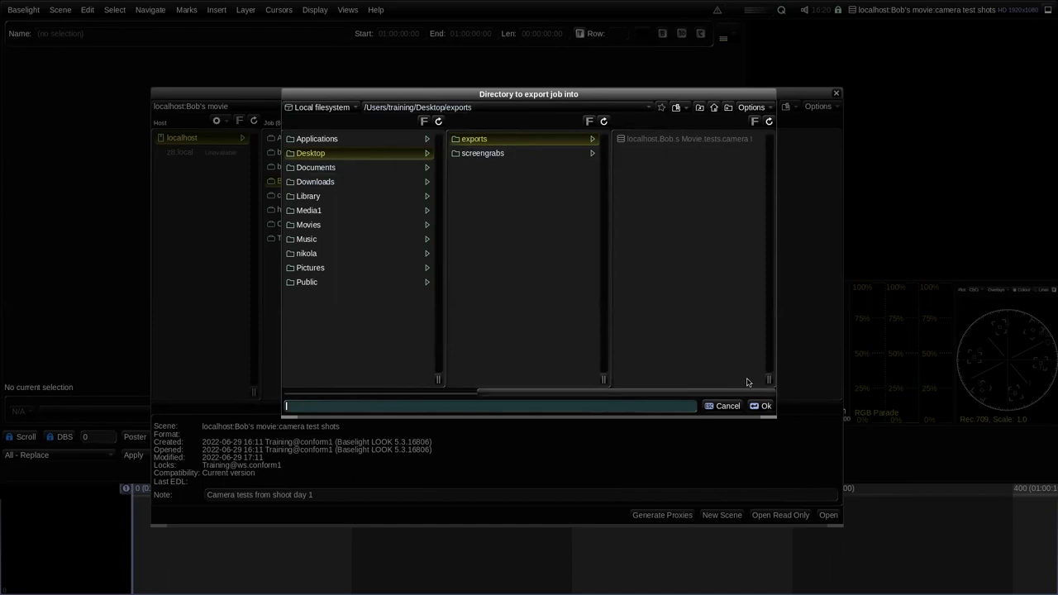
left_click(765, 405)
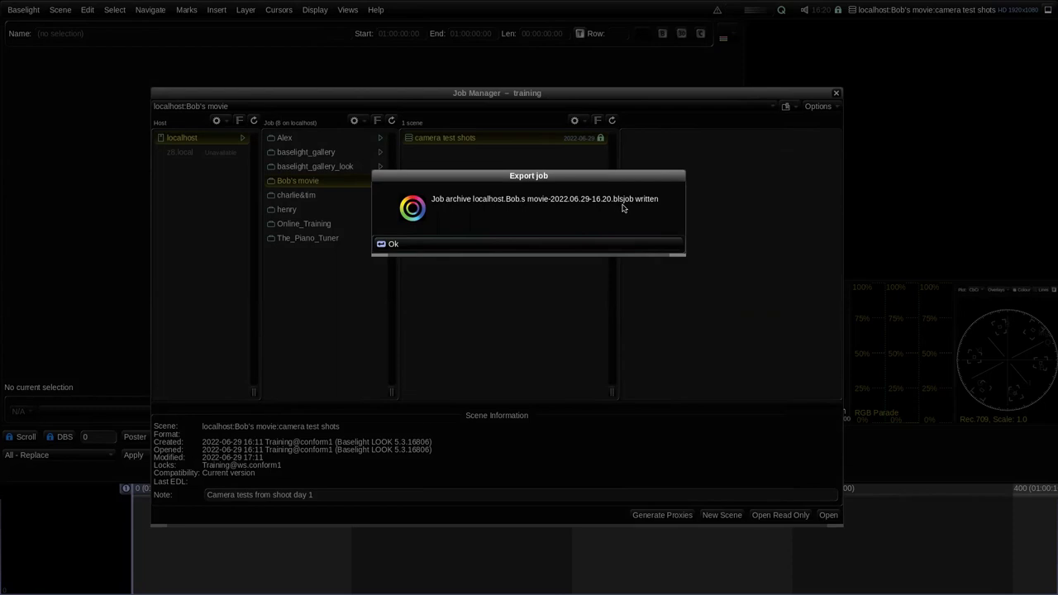
left_click(533, 245)
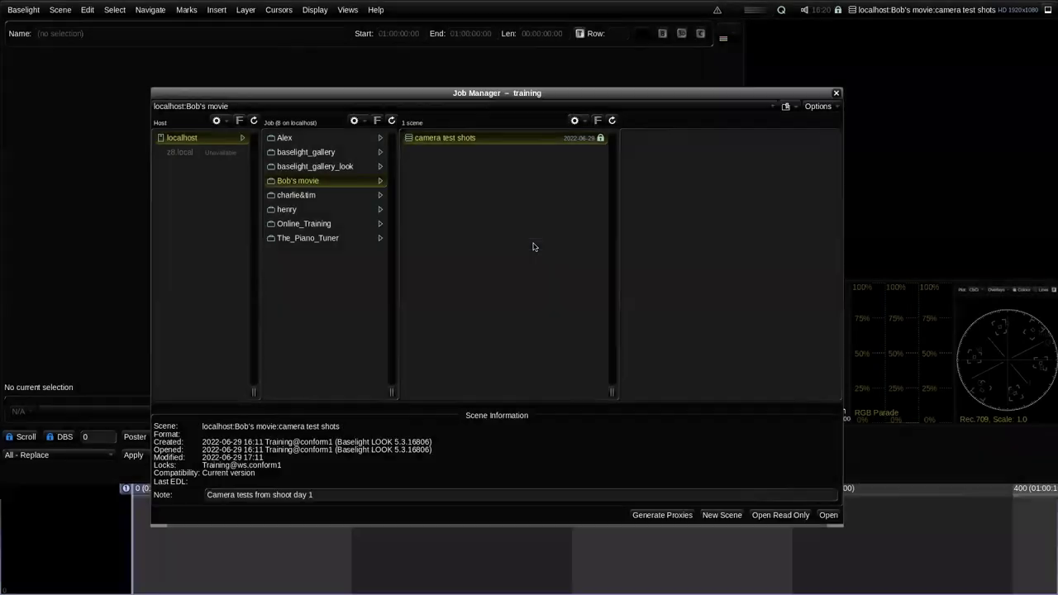
left_click(576, 121)
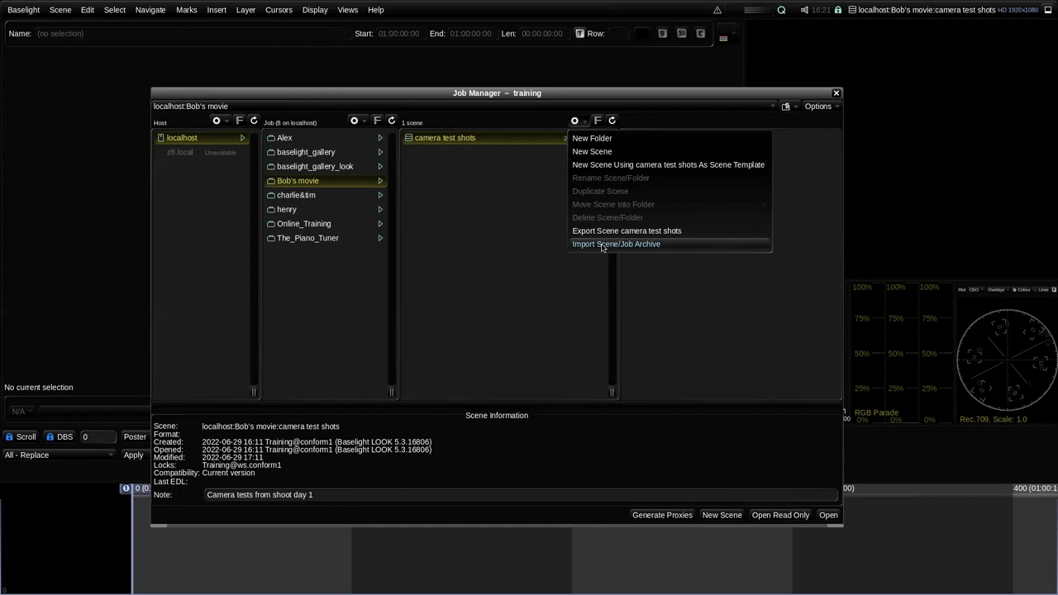
left_click(512, 326)
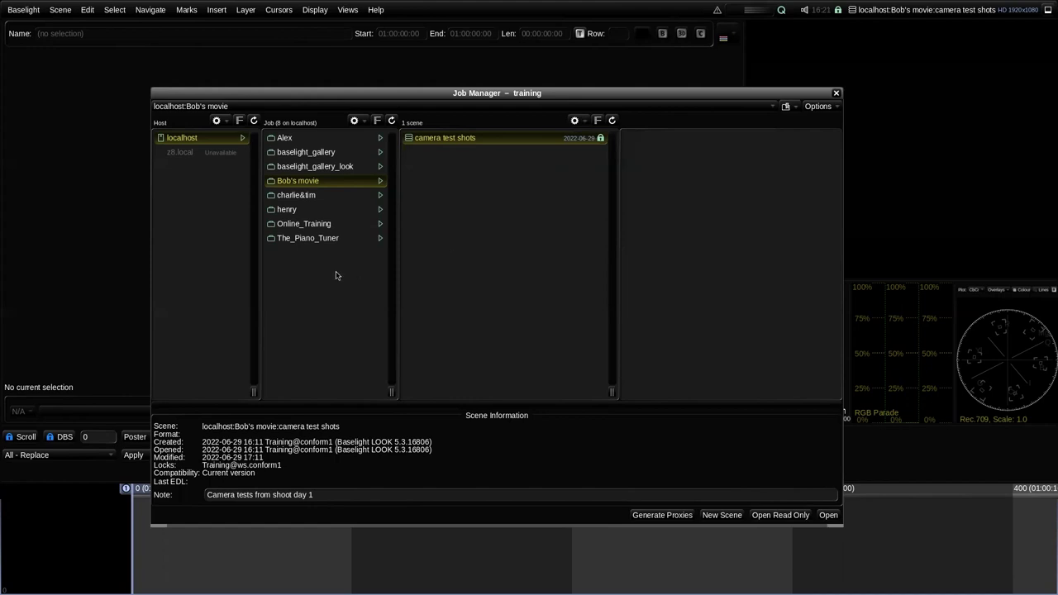
left_click(323, 225)
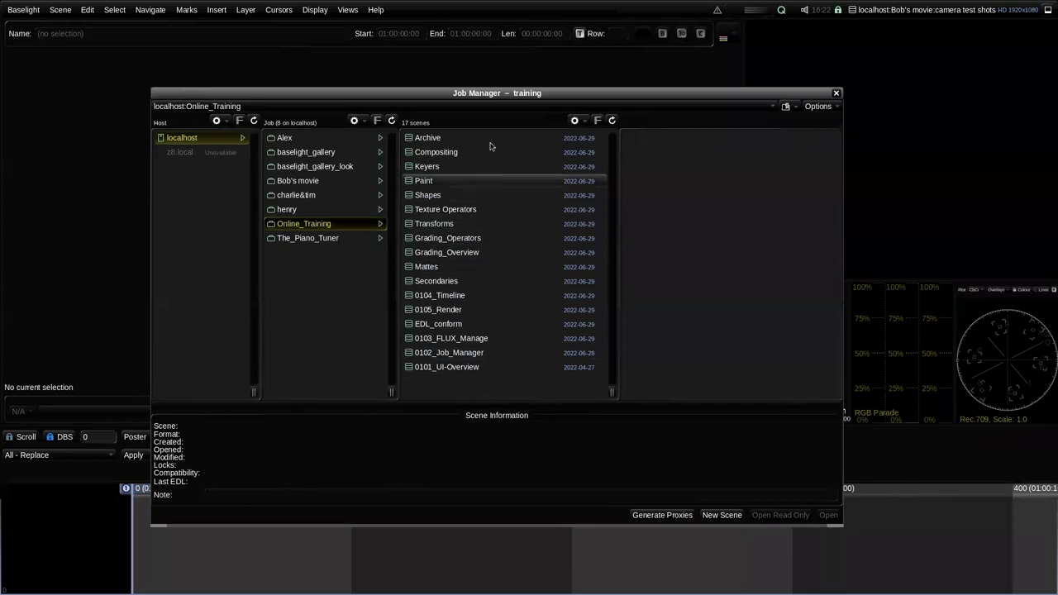
Create a new folder named "tests" in the Bob's movie job.
left_click(348, 188)
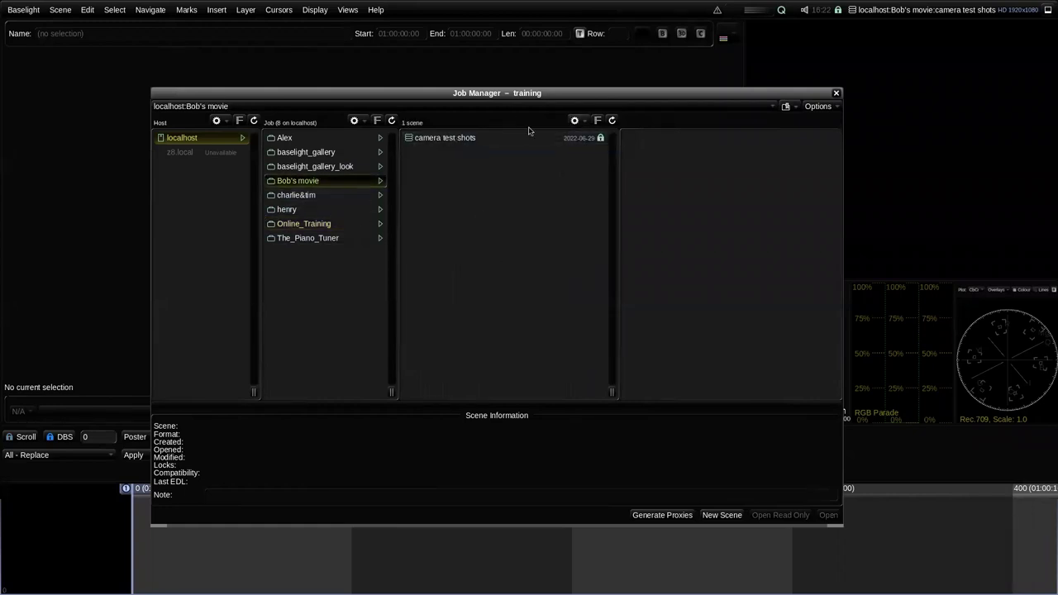
left_click(575, 121)
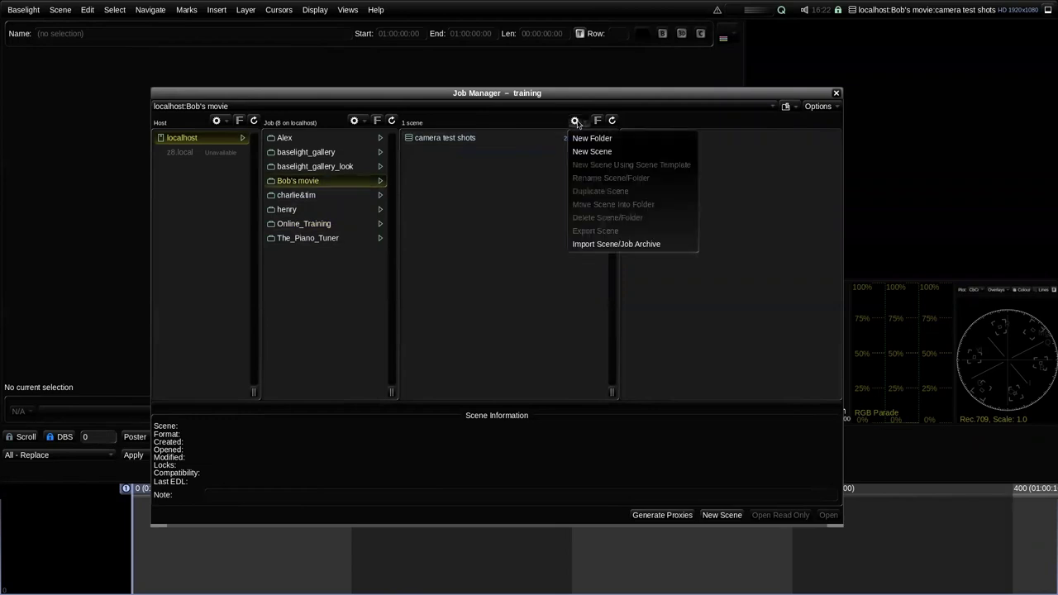
left_click(623, 139)
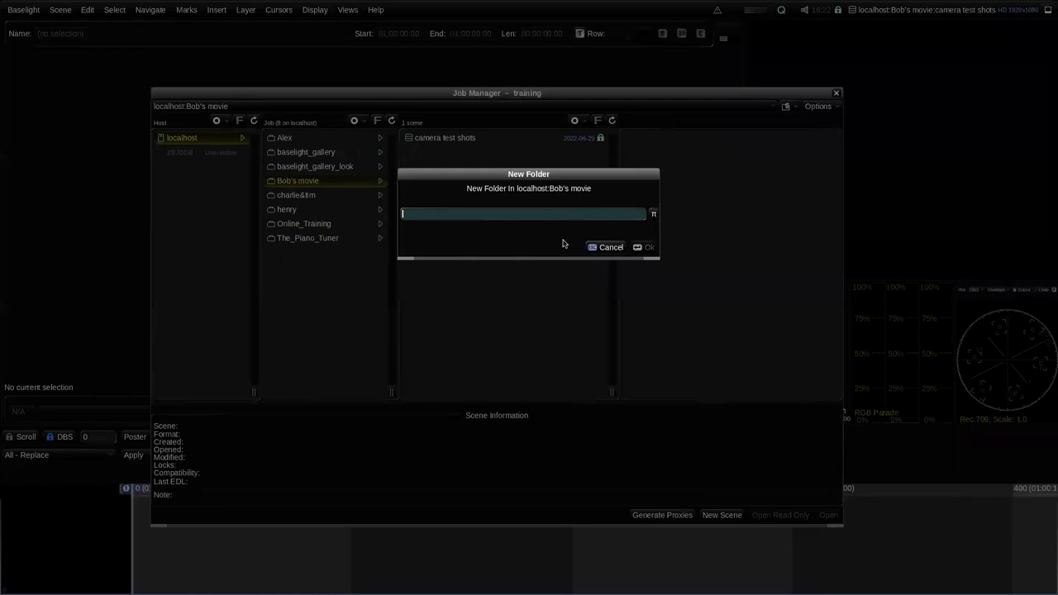
type("tests")
key("Return")
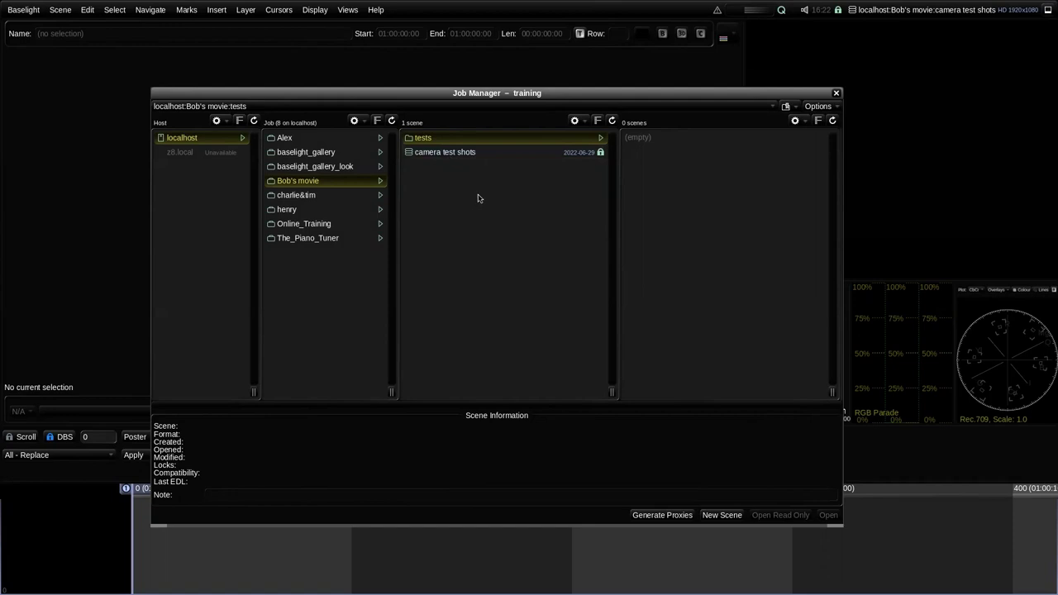
Select the locked camera test shots scene in Bob's movie and close that open scene.
left_click(524, 153)
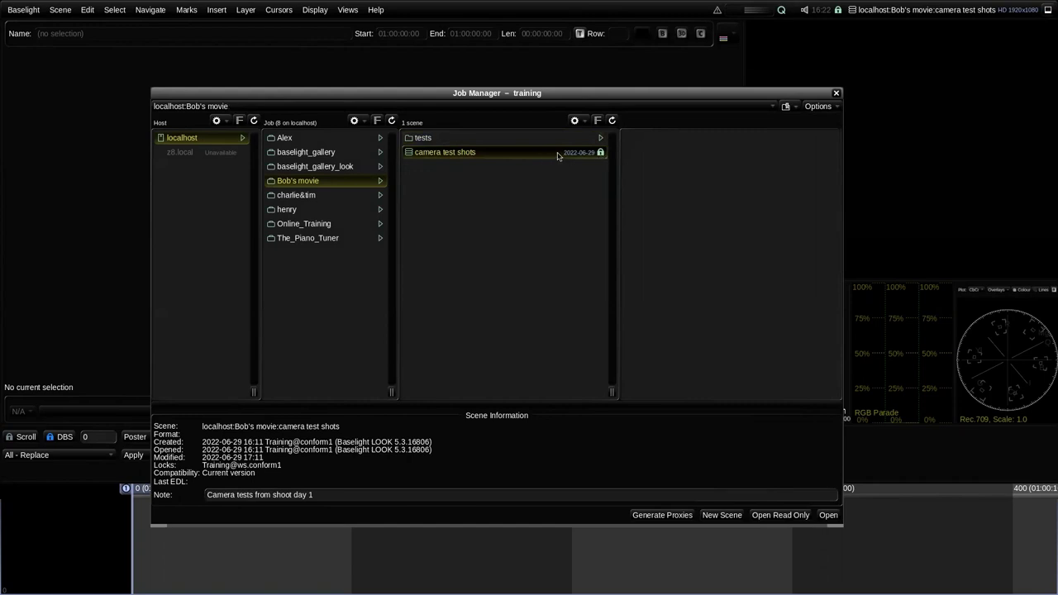
left_click(60, 9)
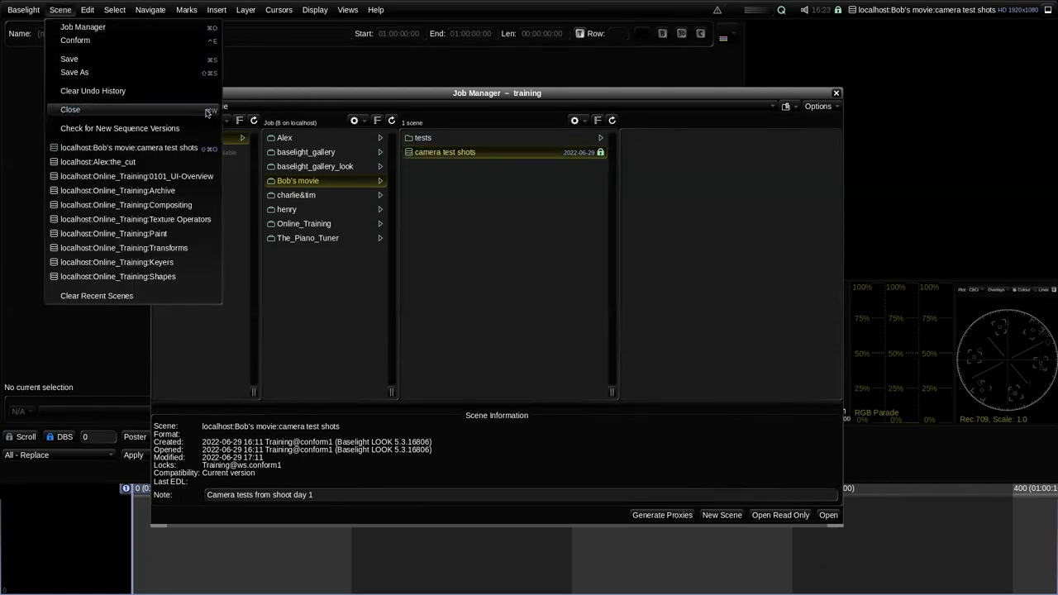
left_click(70, 11)
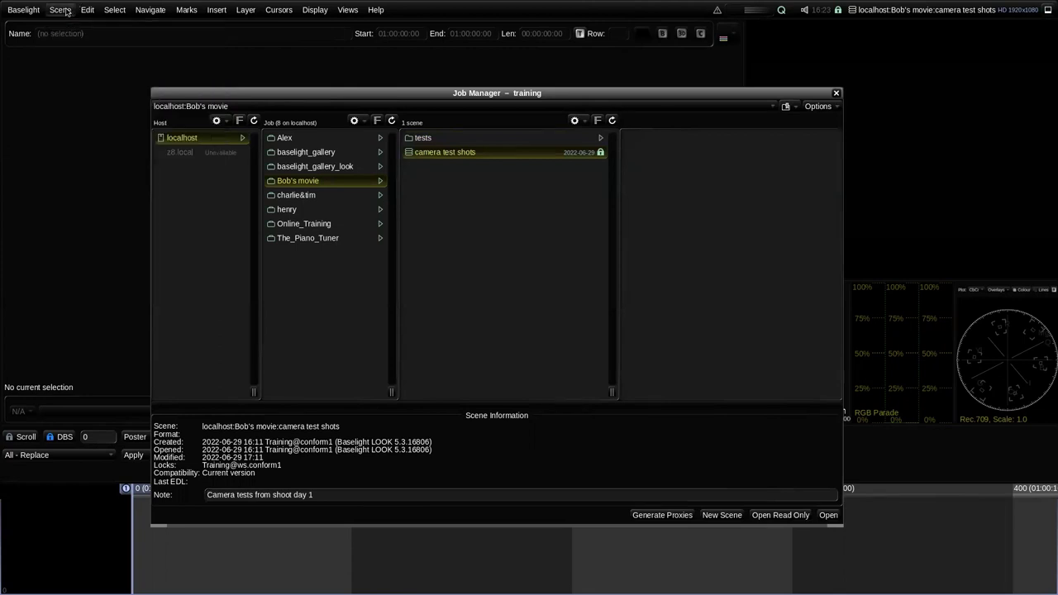
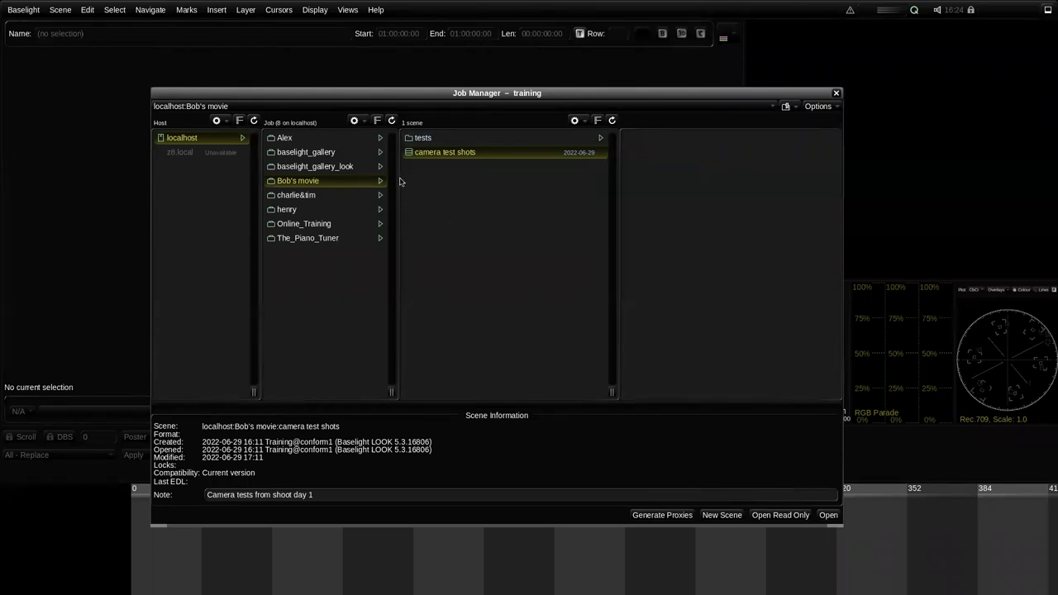
Move the camera test shots scene into the tests folder.
left_click(576, 121)
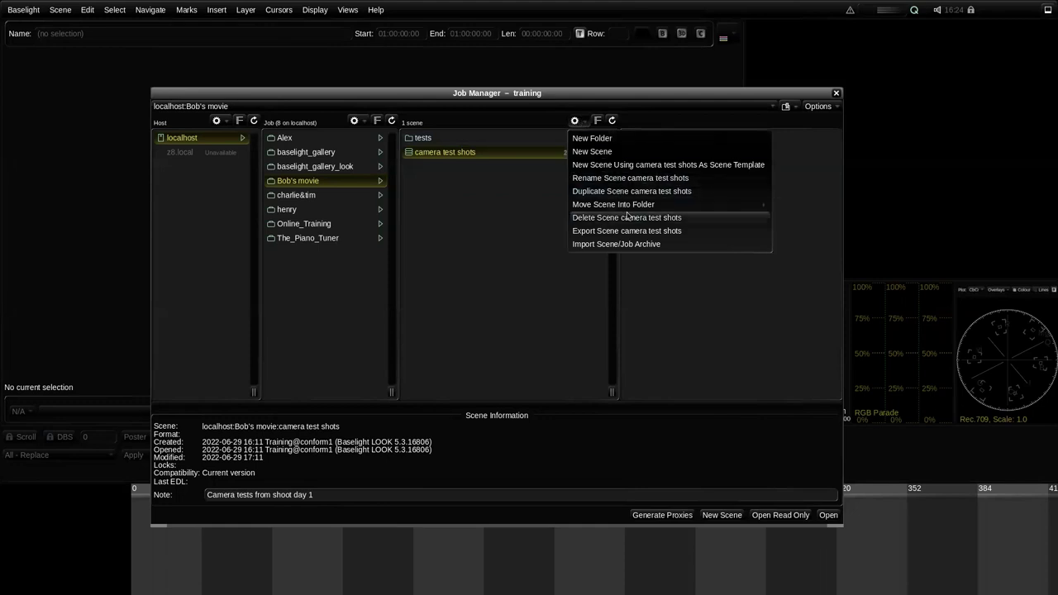
mouse_move(631, 208)
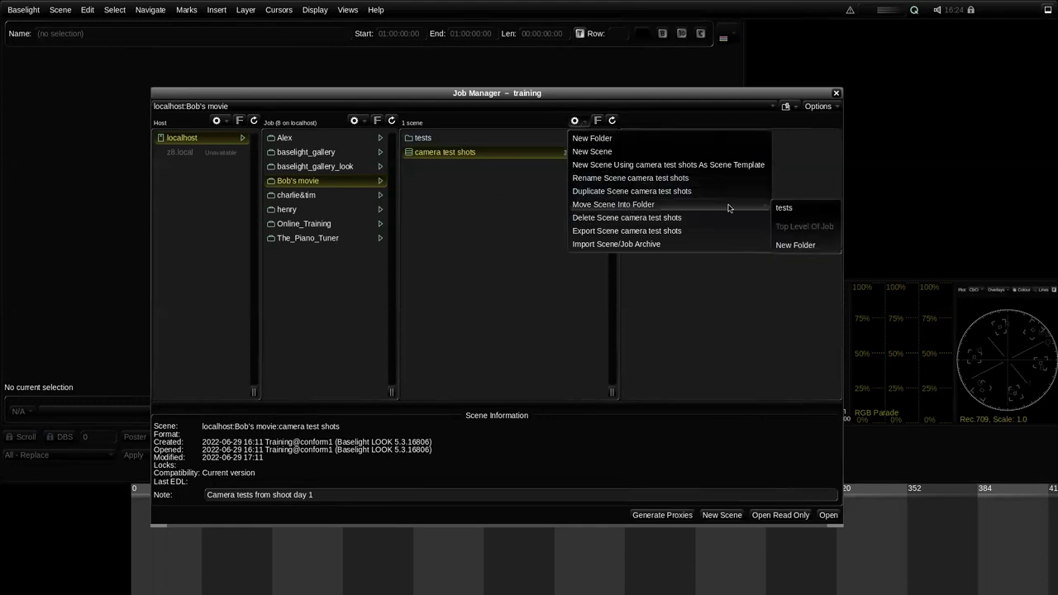
left_click(785, 209)
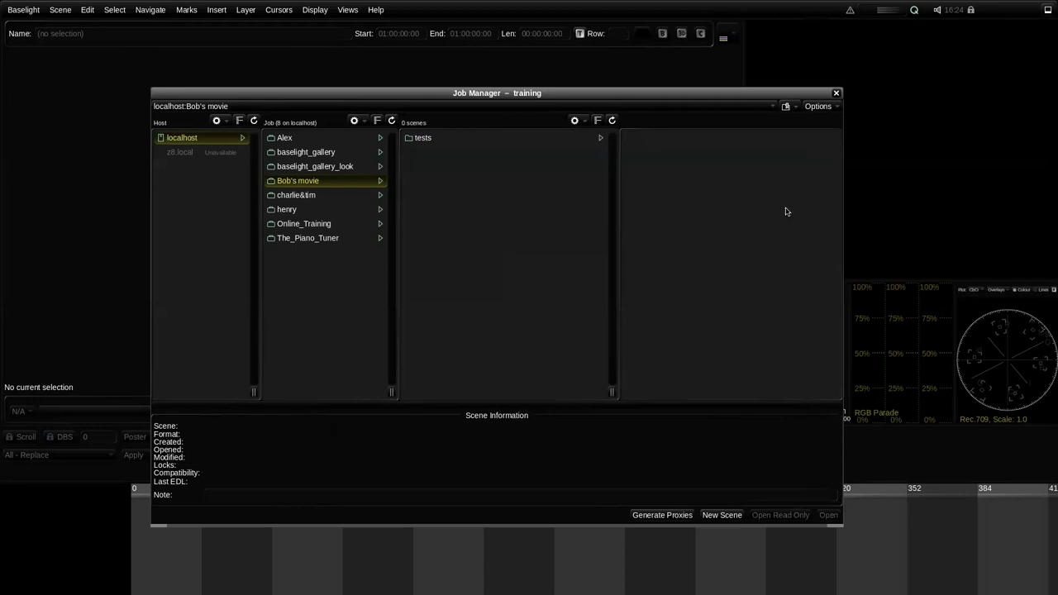
Open the camera test shots scene from the tests folder and close the Job Manager.
left_click(453, 138)
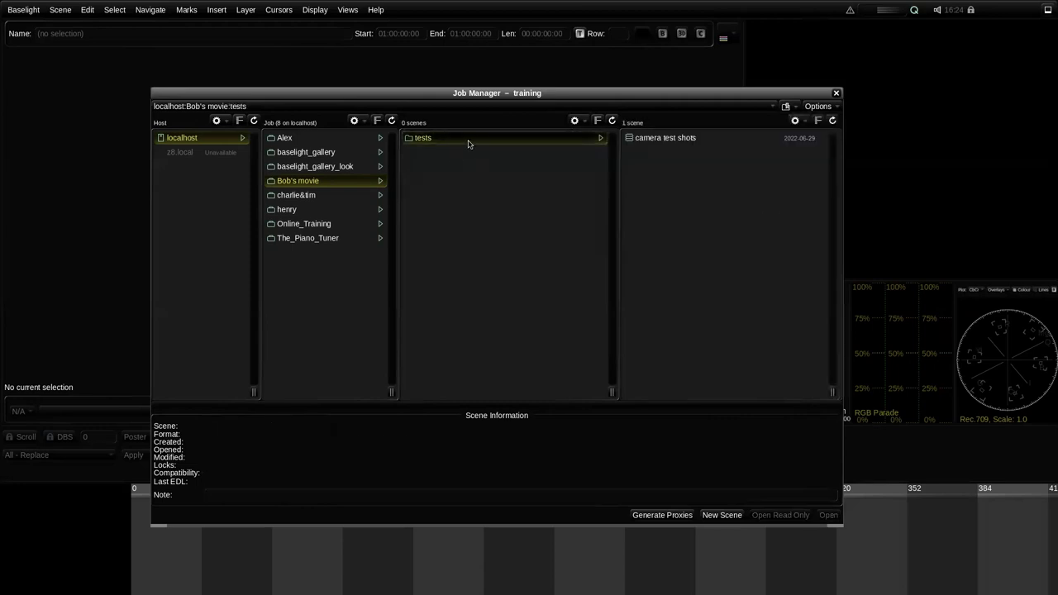
left_click(670, 142)
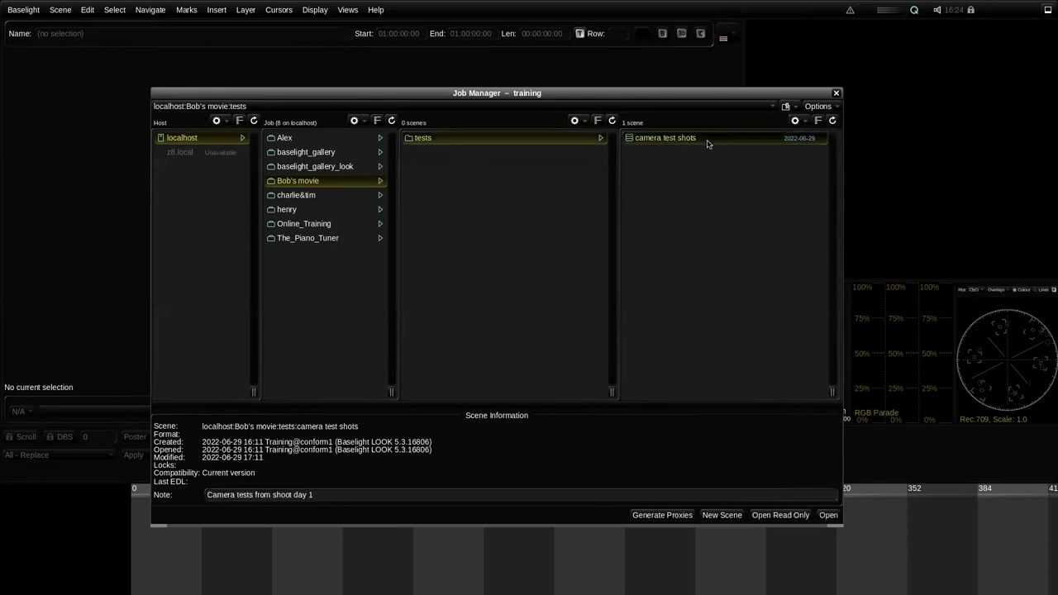
double_click(661, 142)
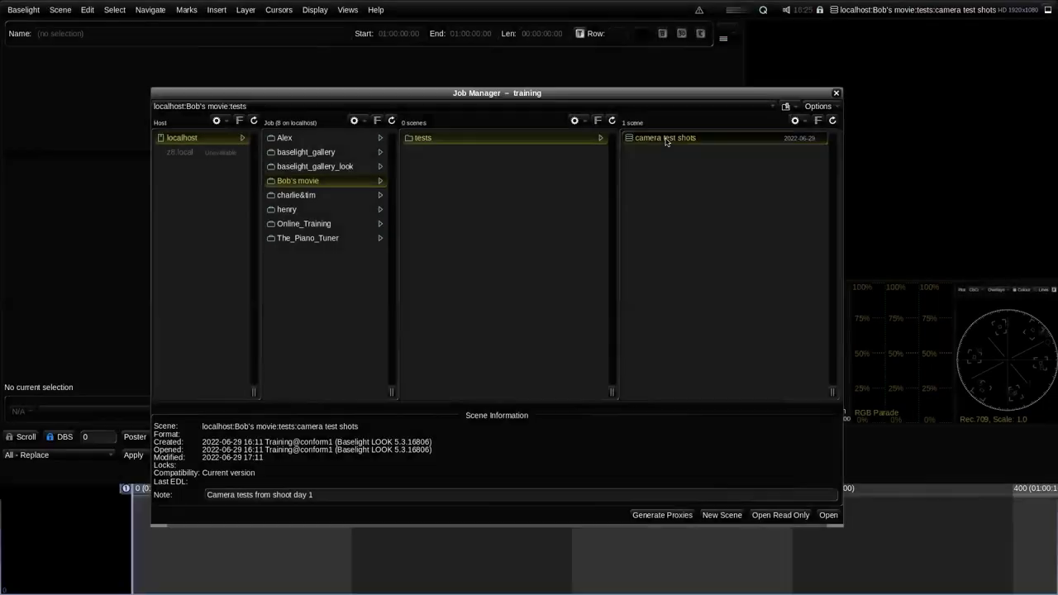
left_click(836, 96)
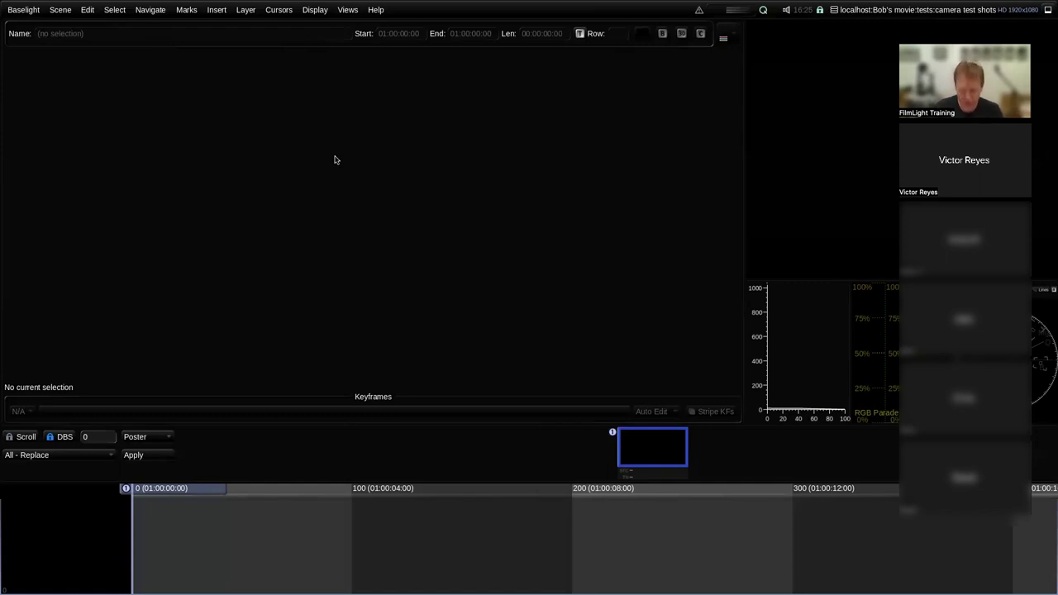
Reopen the Job Manager, examine the scene information of several Online_Training scenes such as Compositing and 0105_Render, and close it again.
key("ctrl+o")
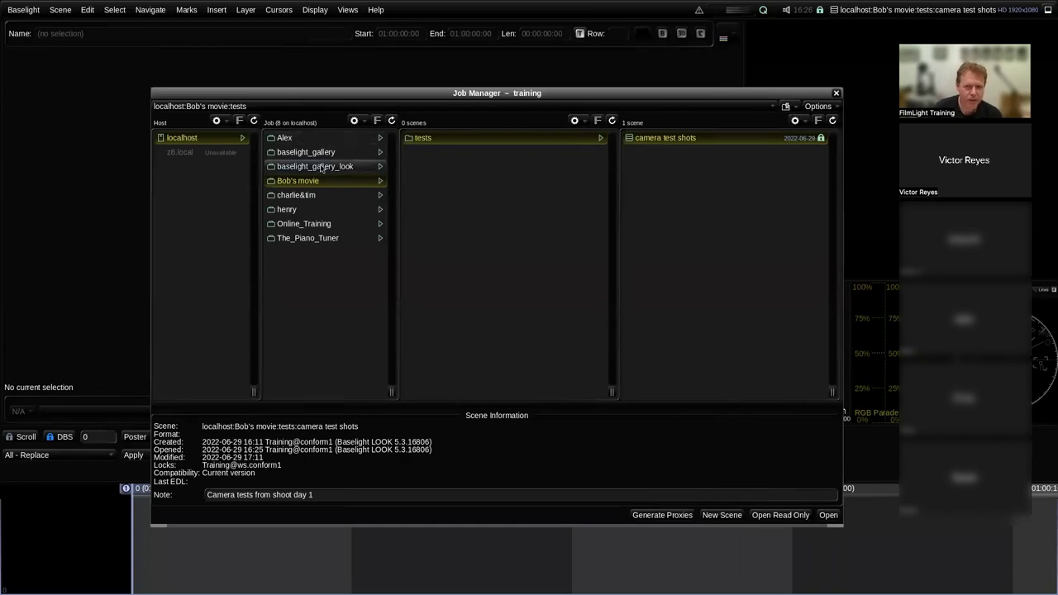
left_click(321, 225)
left_click(429, 155)
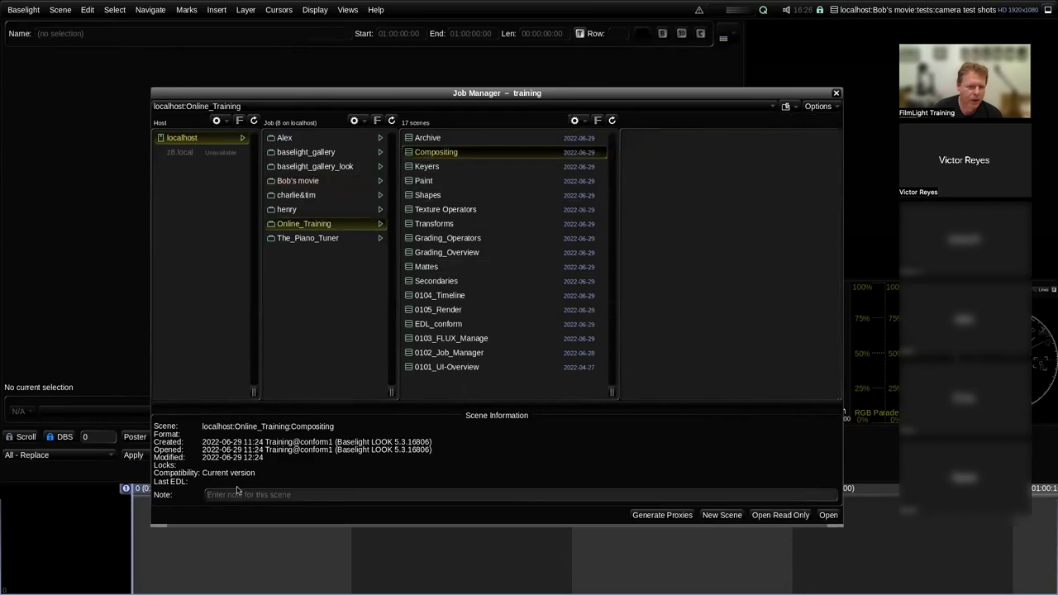
left_click(446, 210)
left_click(448, 238)
left_click(436, 281)
left_click(437, 308)
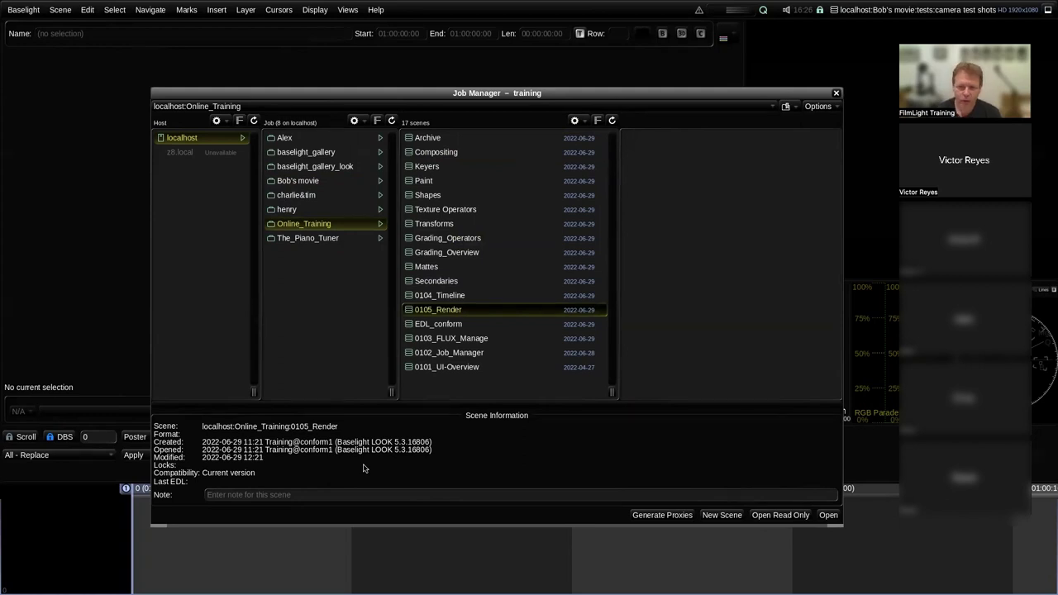
left_click(836, 95)
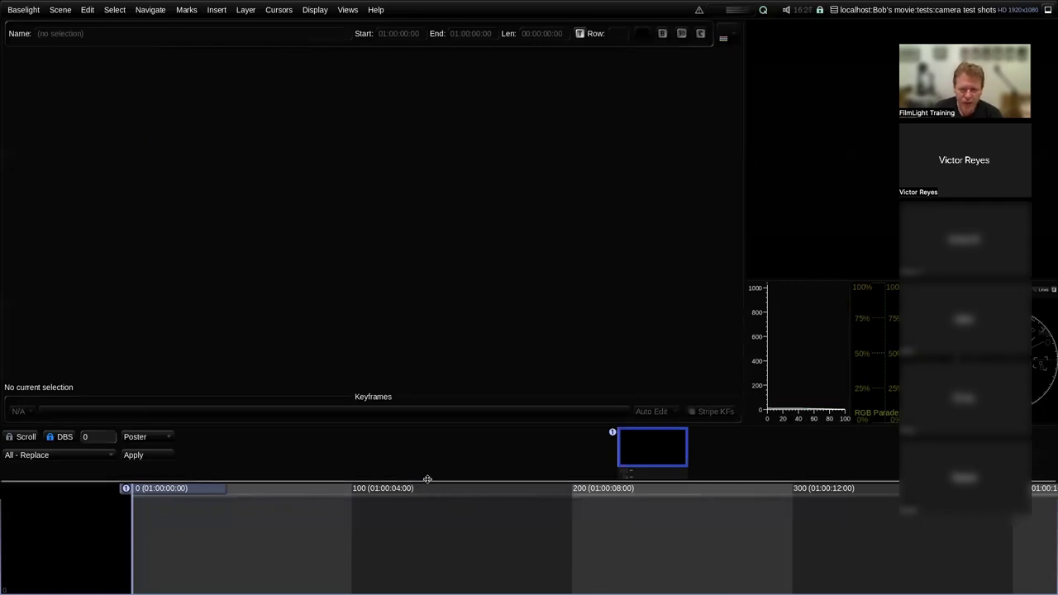
Enlarge the timeline area slightly, and examine the working format options in the scene's Format & Colour settings.
left_click_drag(427, 481, 430, 463)
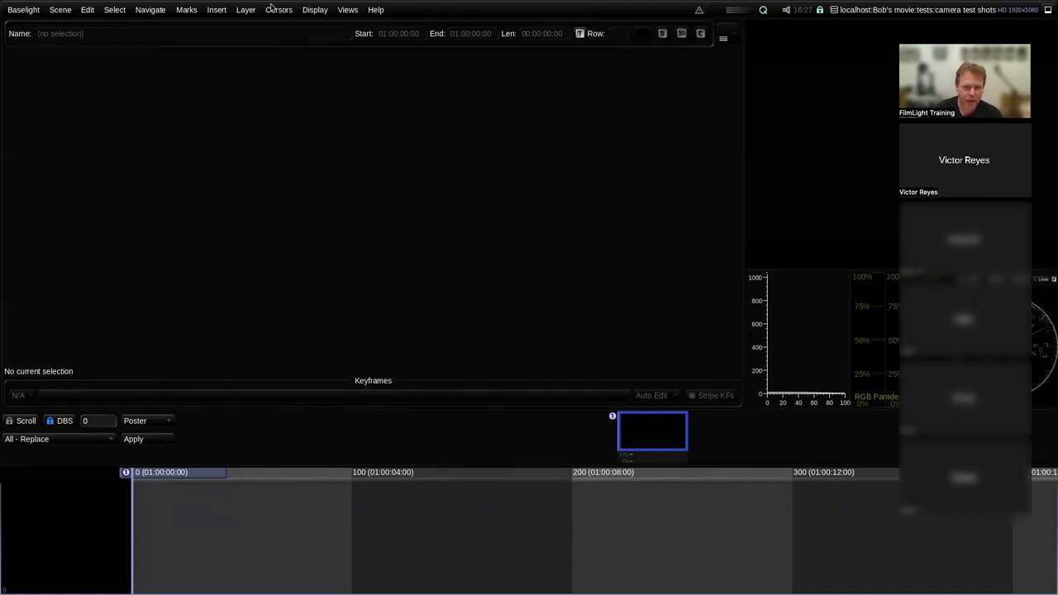
left_click(348, 10)
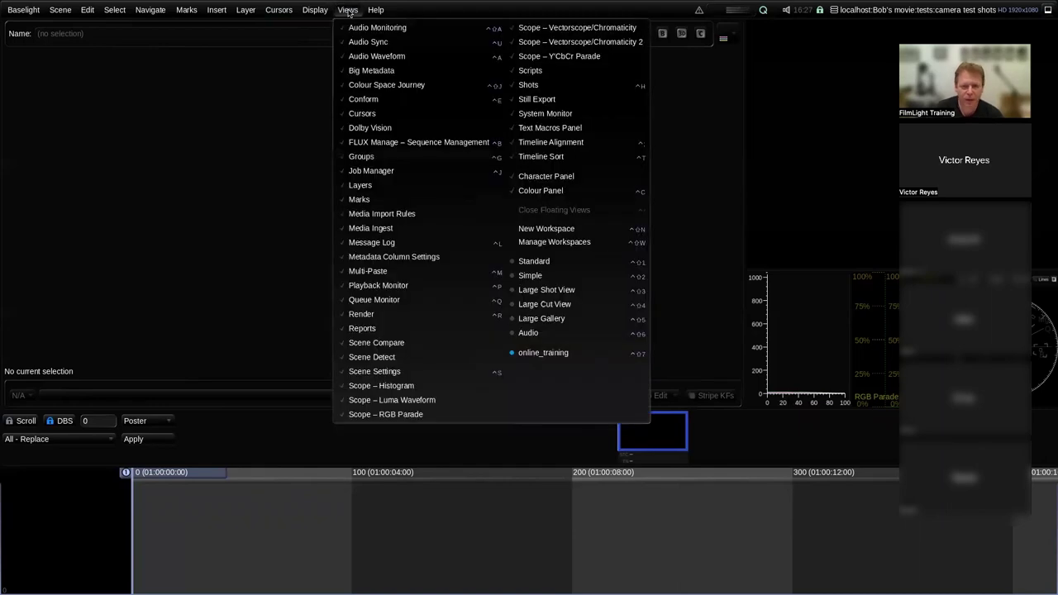
left_click(440, 375)
left_click_drag(405, 176, 530, 132)
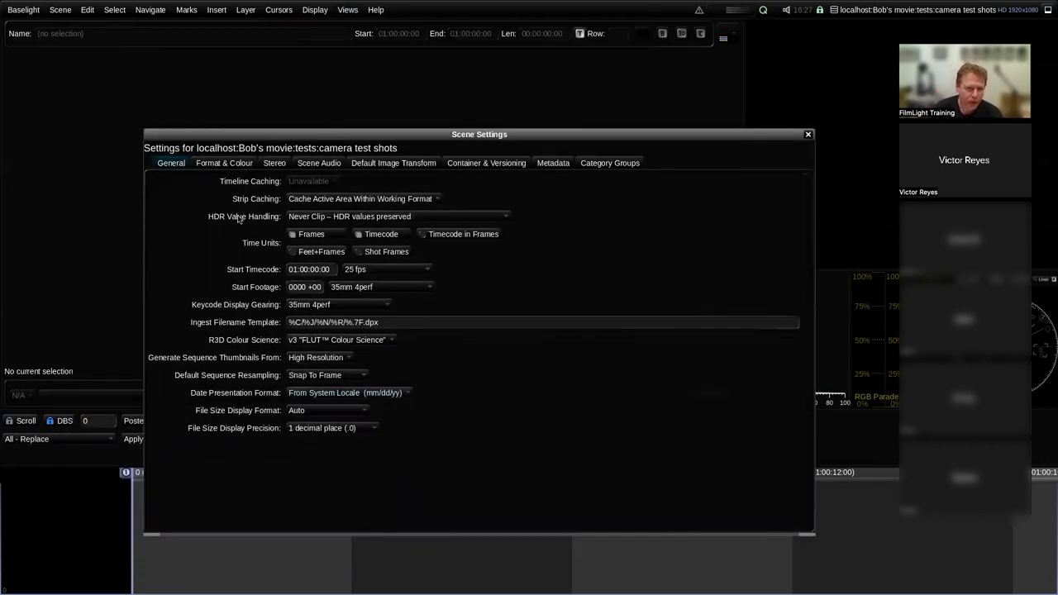
left_click(237, 168)
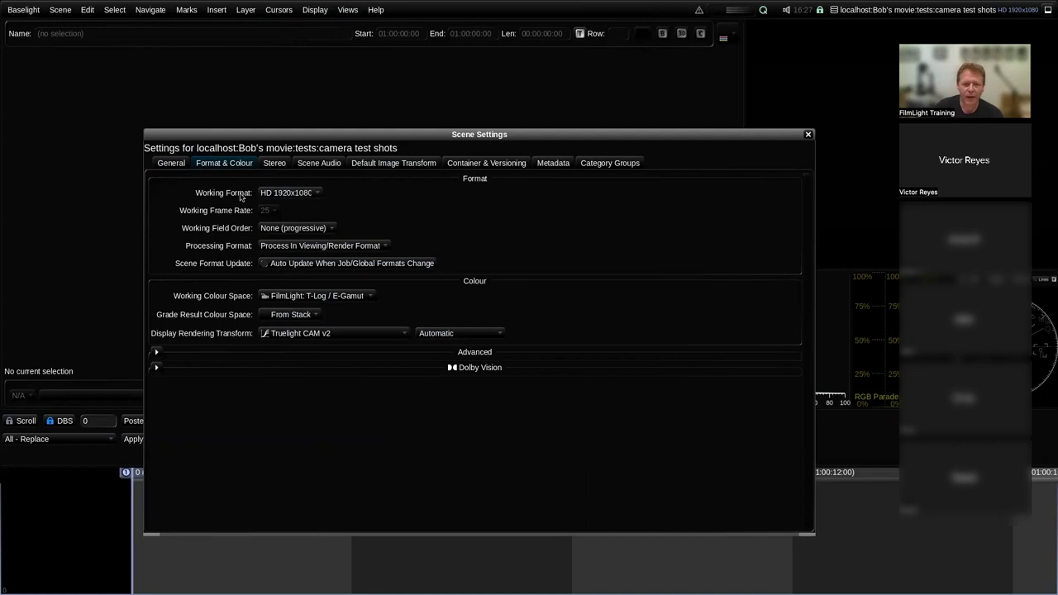
left_click(310, 195)
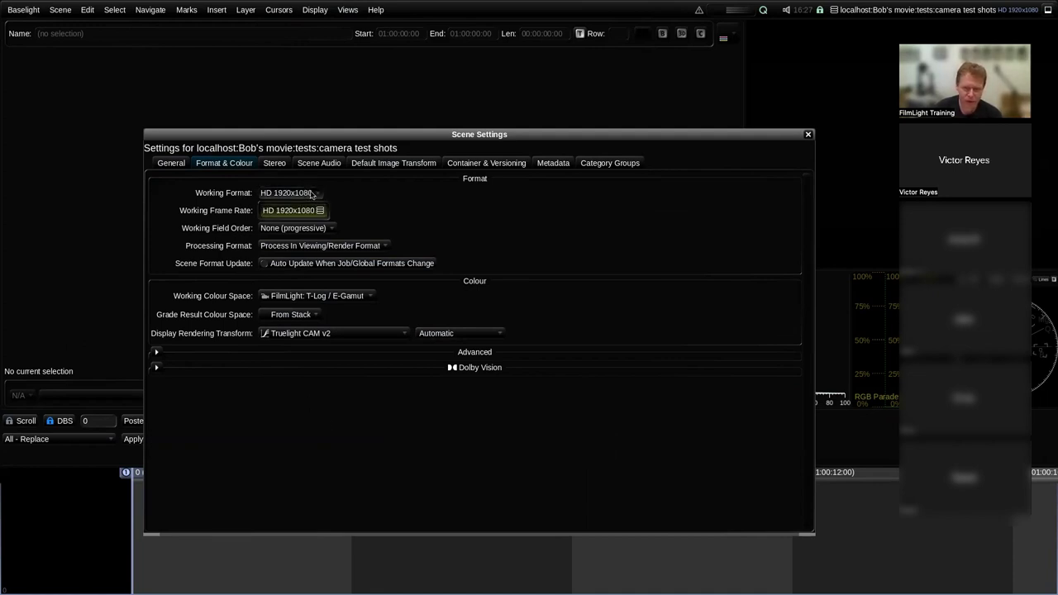
left_click(311, 194)
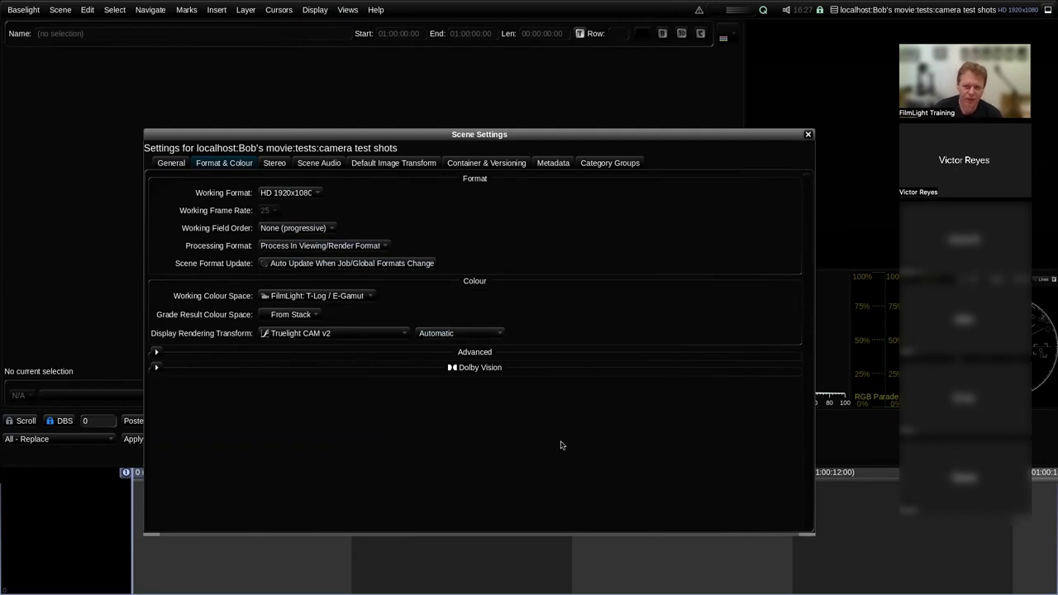
left_click(809, 135)
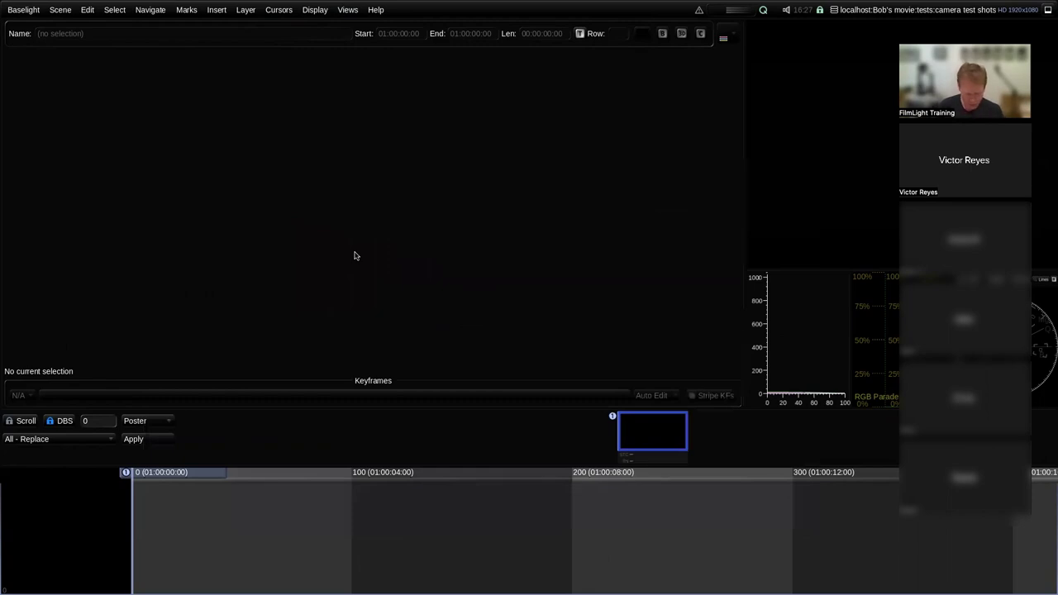
Select the camera test shots scene in the tests folder of Bob's movie and close that open scene.
key("ctrl+o")
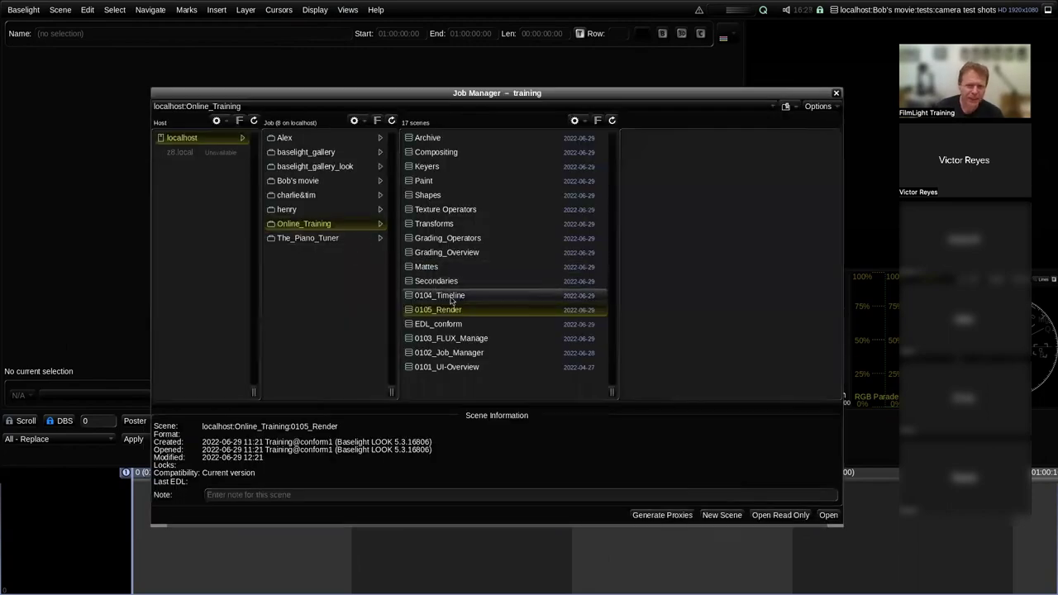
left_click(329, 181)
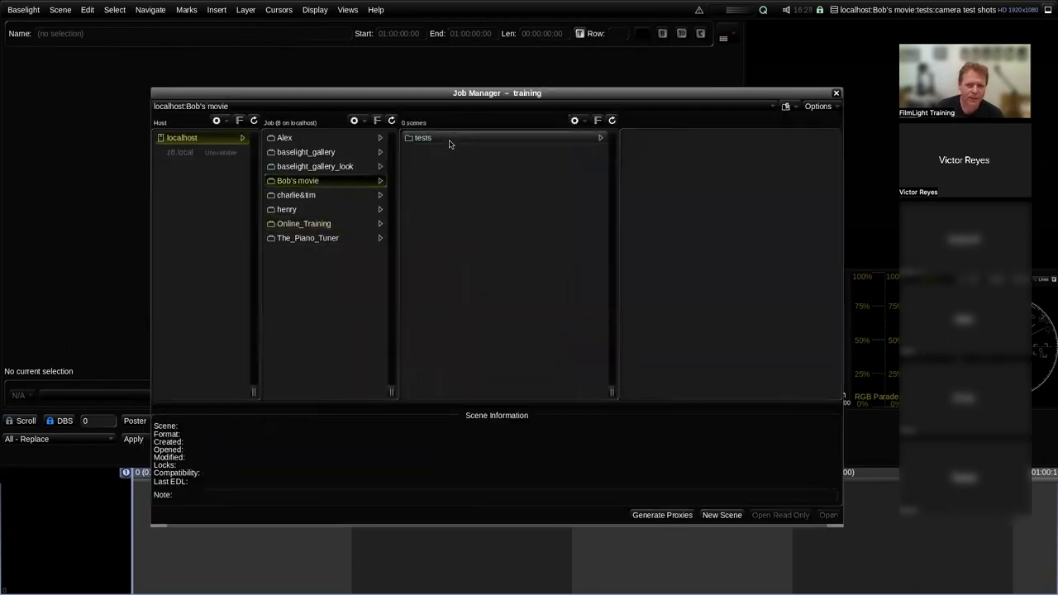
left_click(450, 138)
left_click(672, 138)
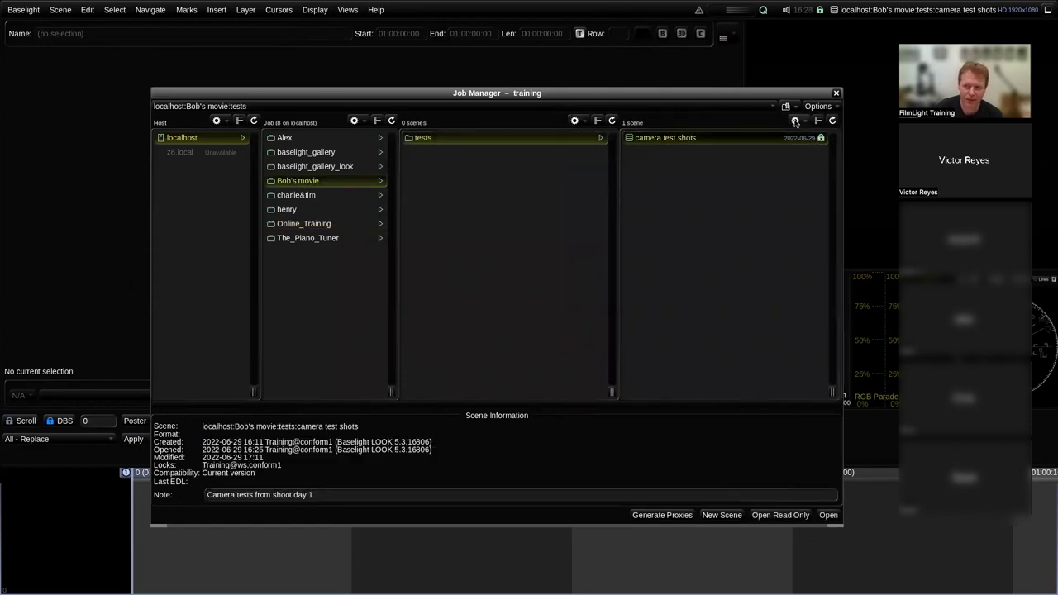
left_click(796, 122)
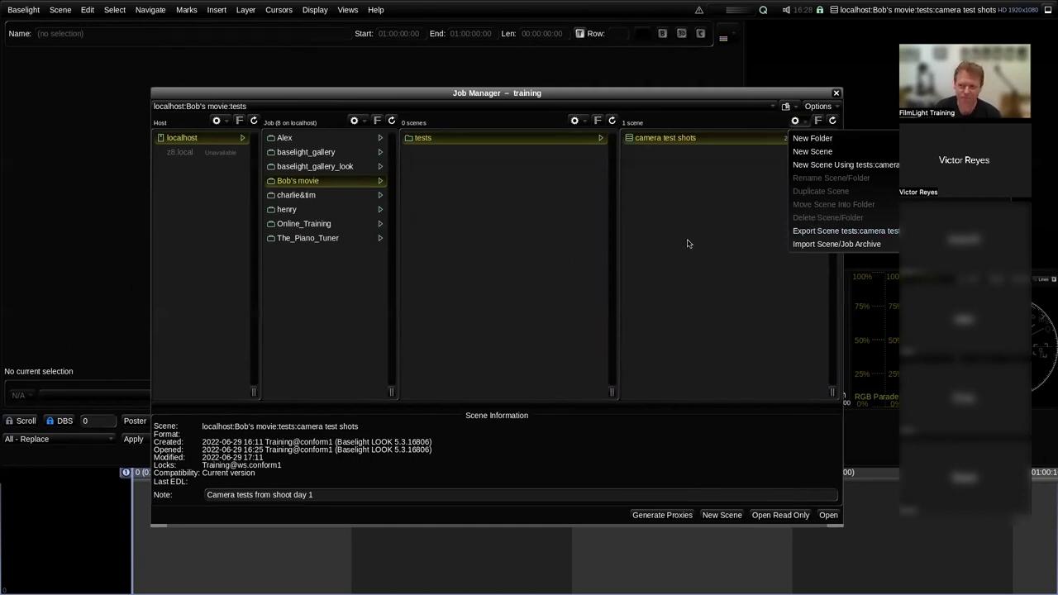
left_click(685, 299)
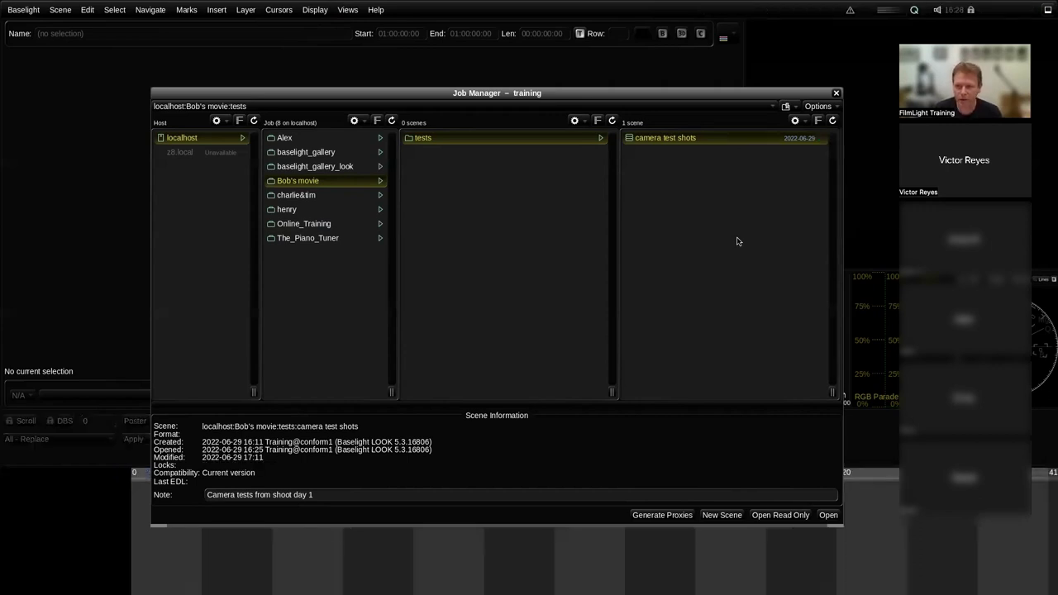
Delete the camera test shots scene from the tests folder and confirm the deletion.
left_click(794, 121)
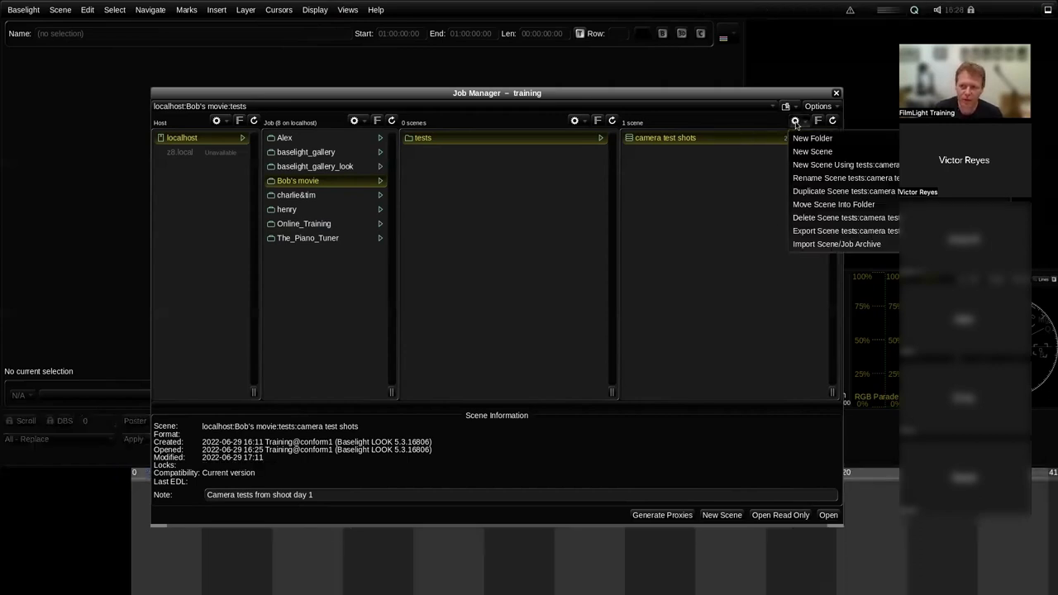
left_click(819, 219)
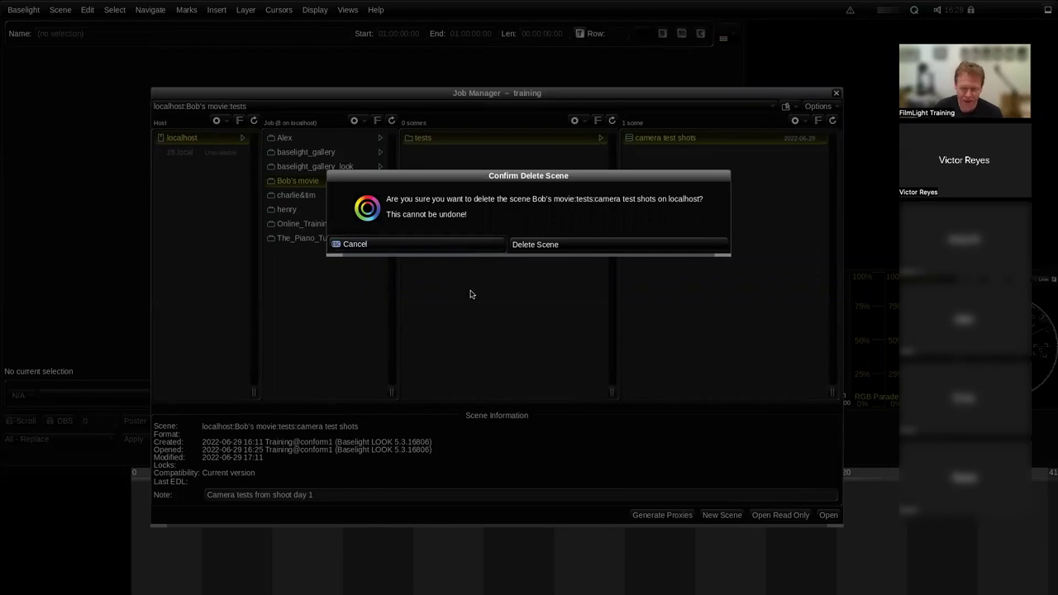
left_click(595, 246)
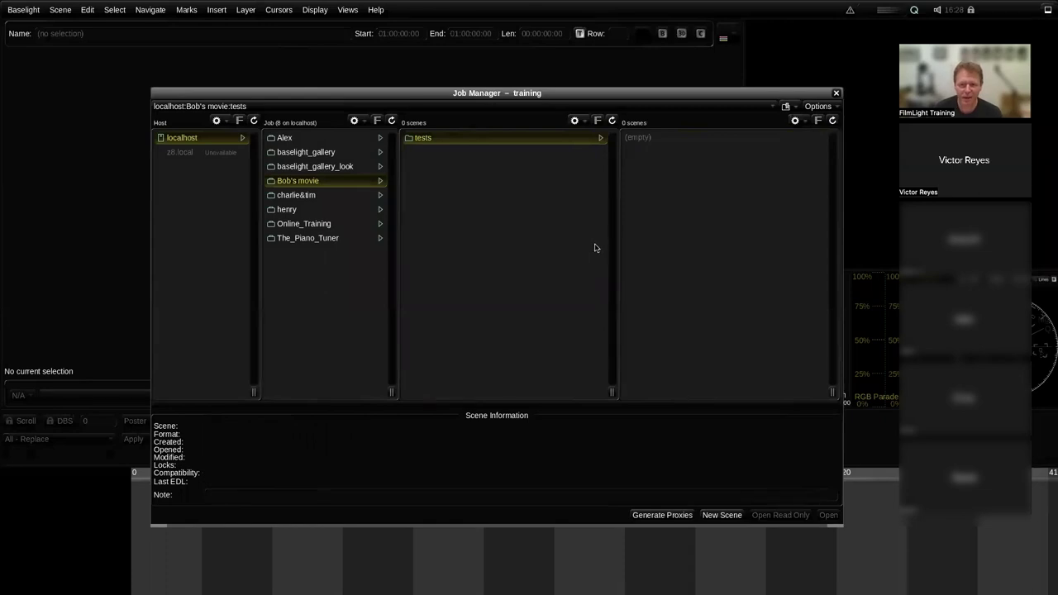
Delete the entire Bob's movie job from localhost and confirm the deletion.
left_click(343, 182)
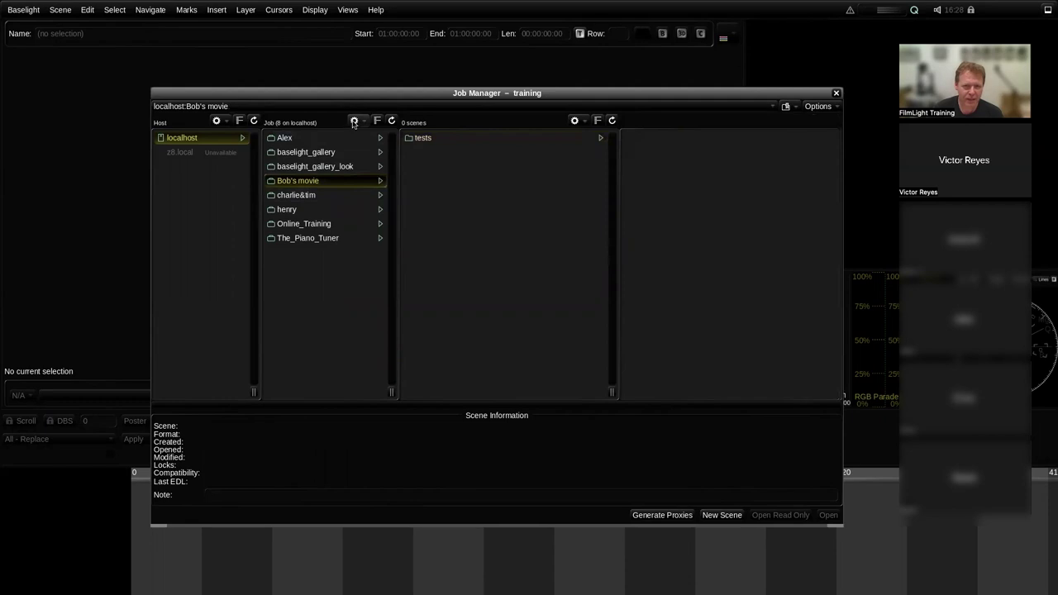
left_click(353, 122)
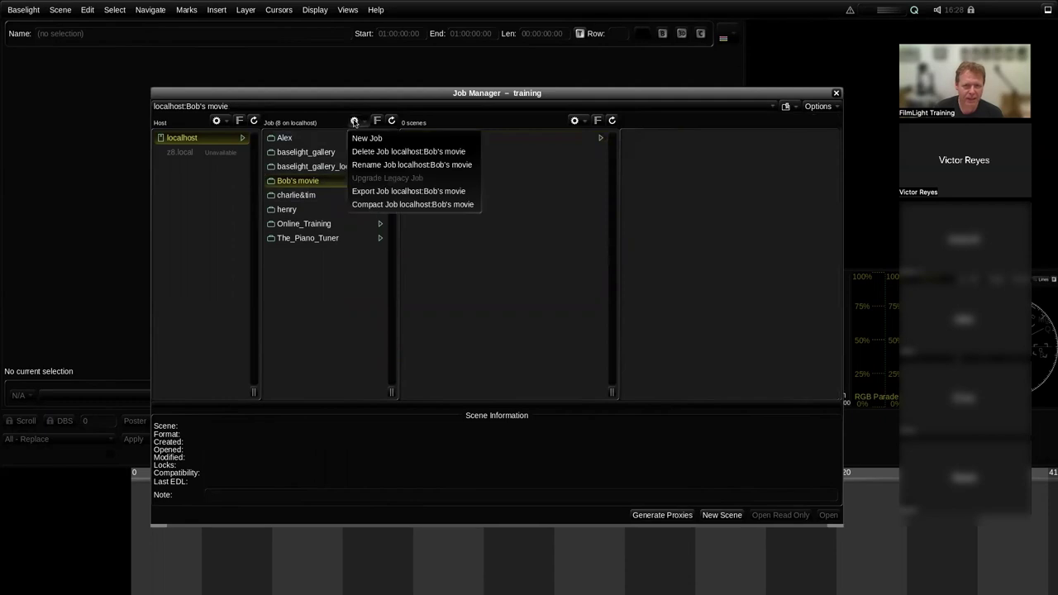
left_click(405, 152)
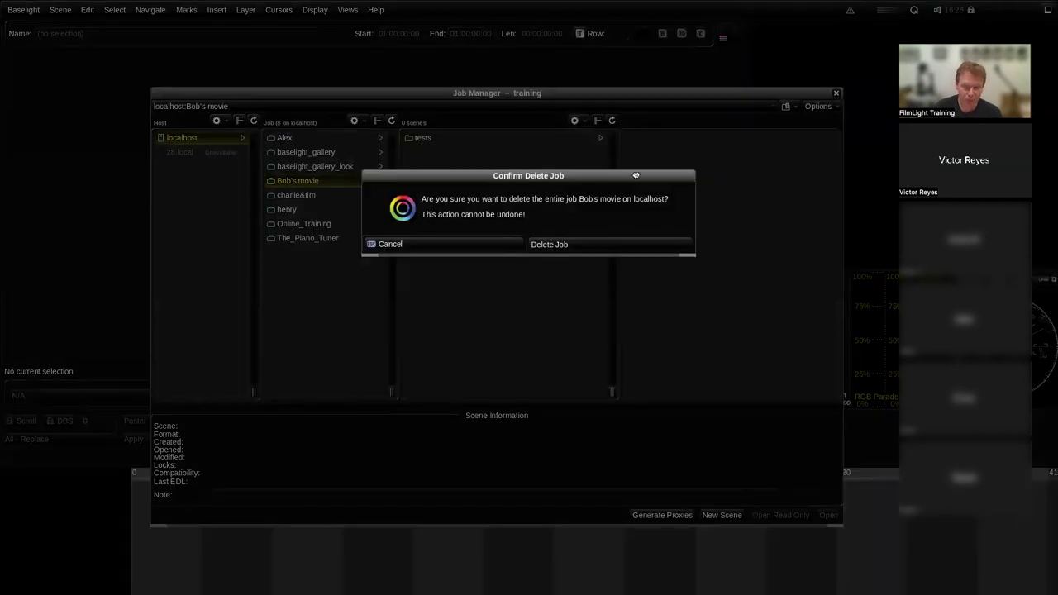
left_click(579, 247)
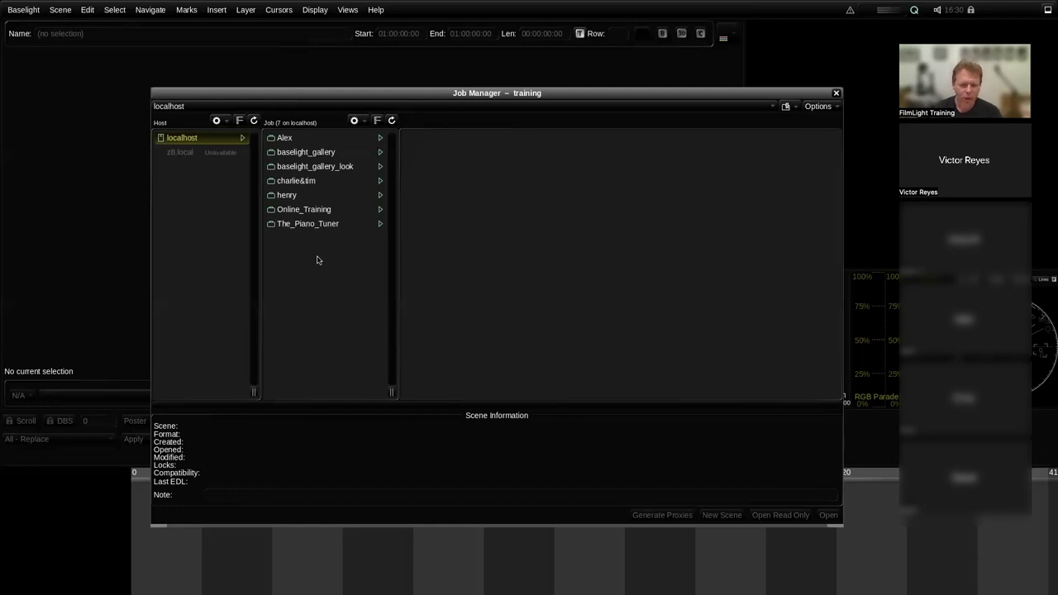
Select the blg-import scene in the The_Piano_Tuner job and show the available scene operations.
left_click(349, 231)
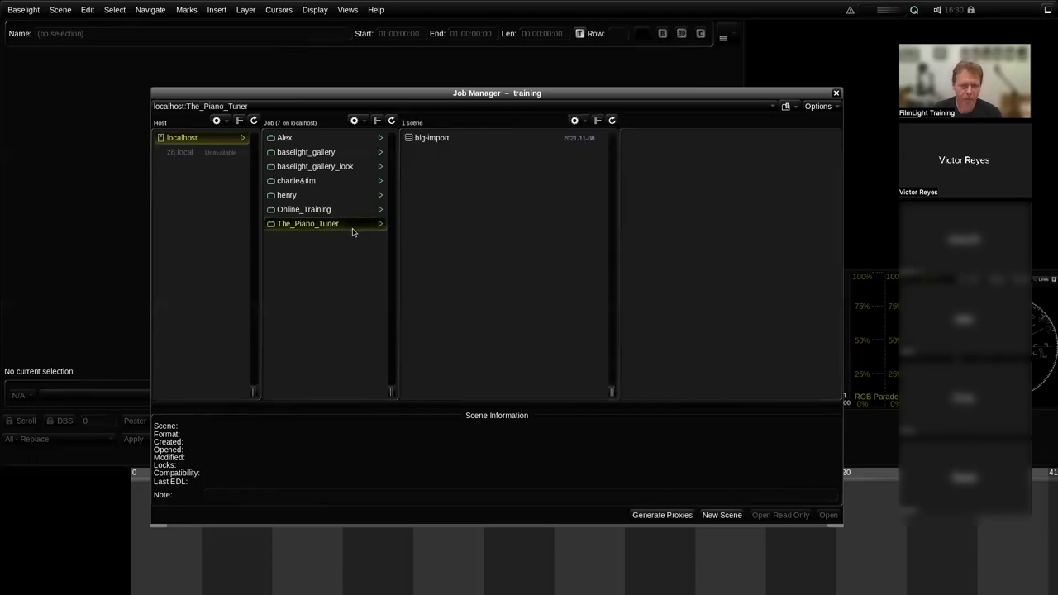
left_click(430, 145)
left_click(575, 121)
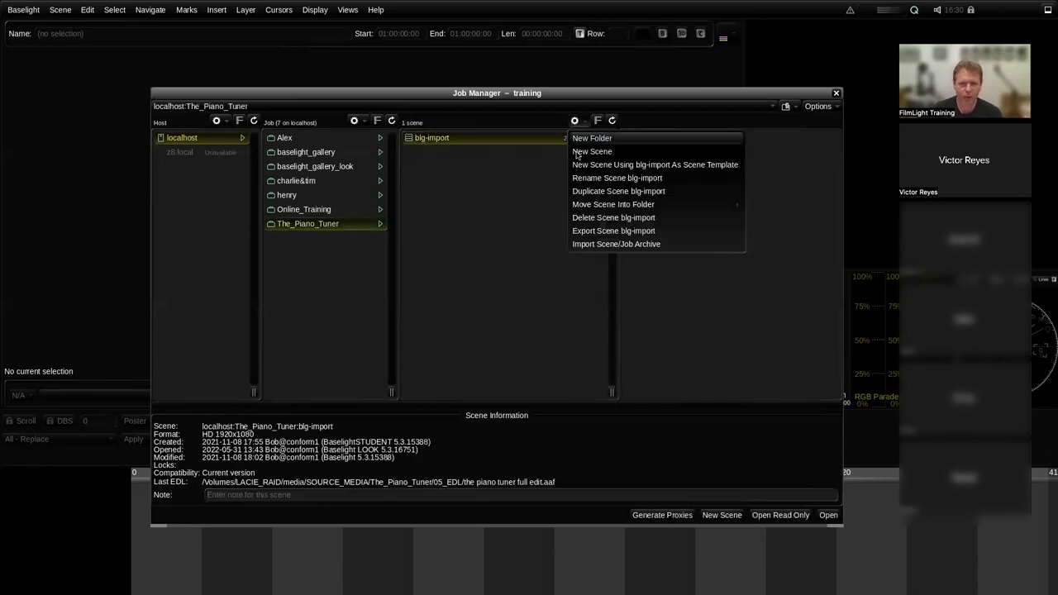